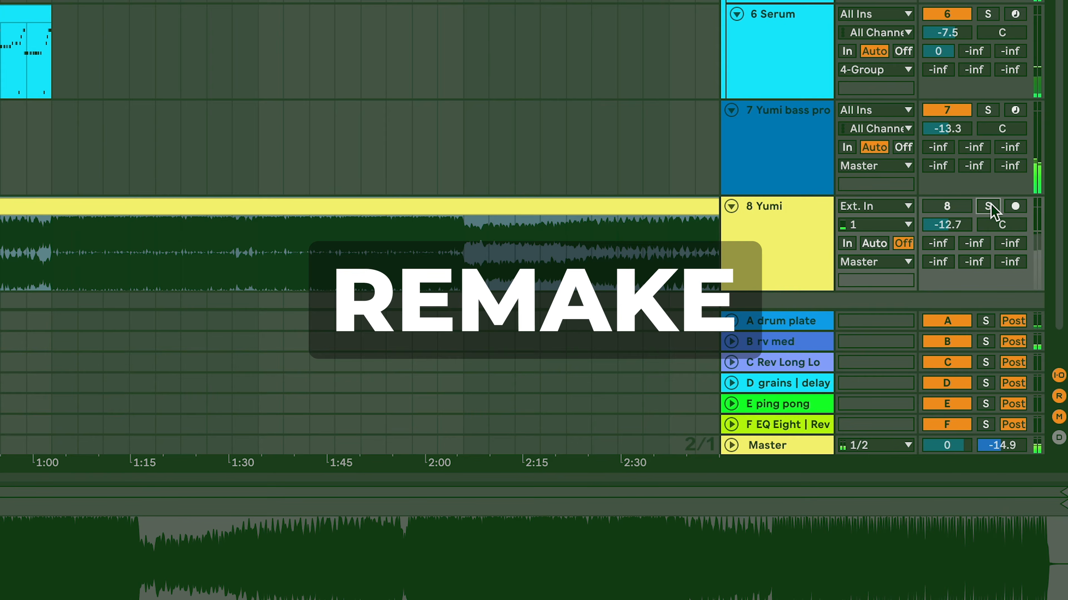
Step: Toggle solo on the Yumi reference track and audition the Serum 7 melody clip from bar 6 and from its start
{"action": "left_click", "coordinate": [988, 206]}
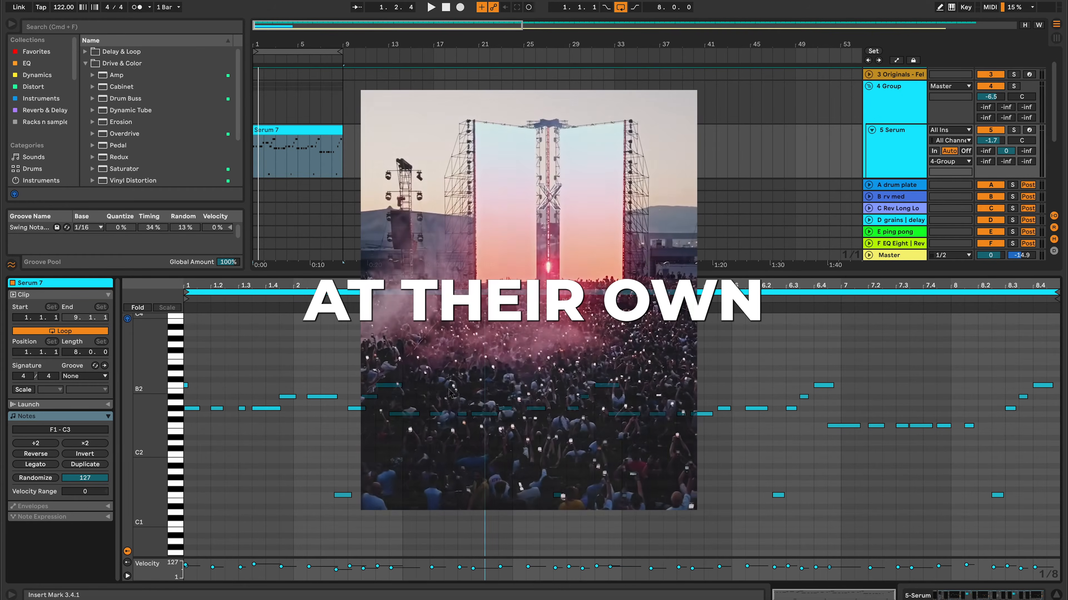
{"action": "scroll", "coordinate": [621, 435], "scroll_direction": "down", "scroll_amount": 1}
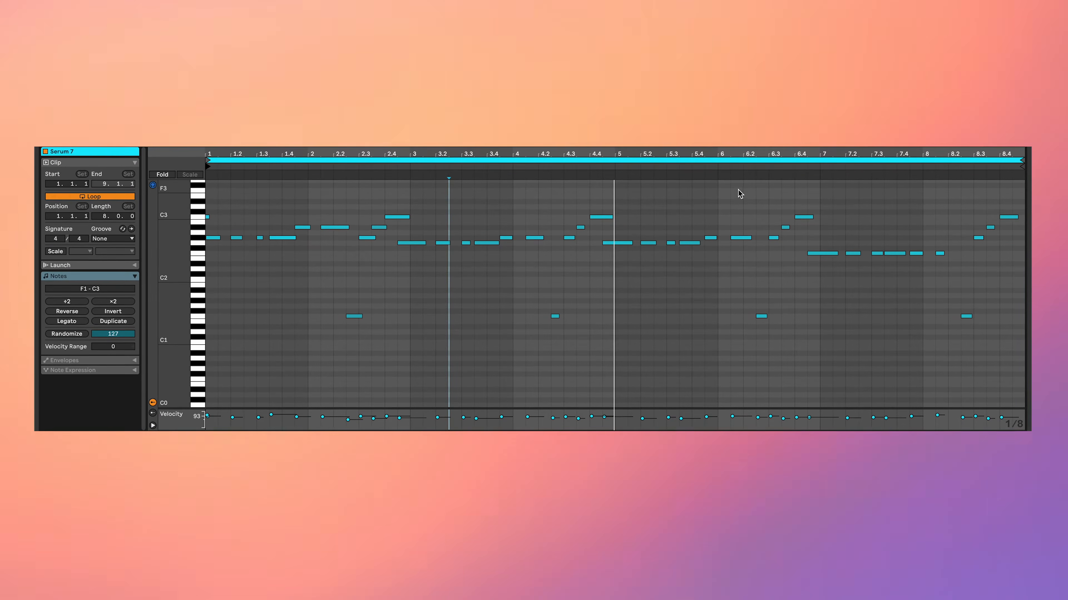
{"action": "left_click", "coordinate": [744, 168]}
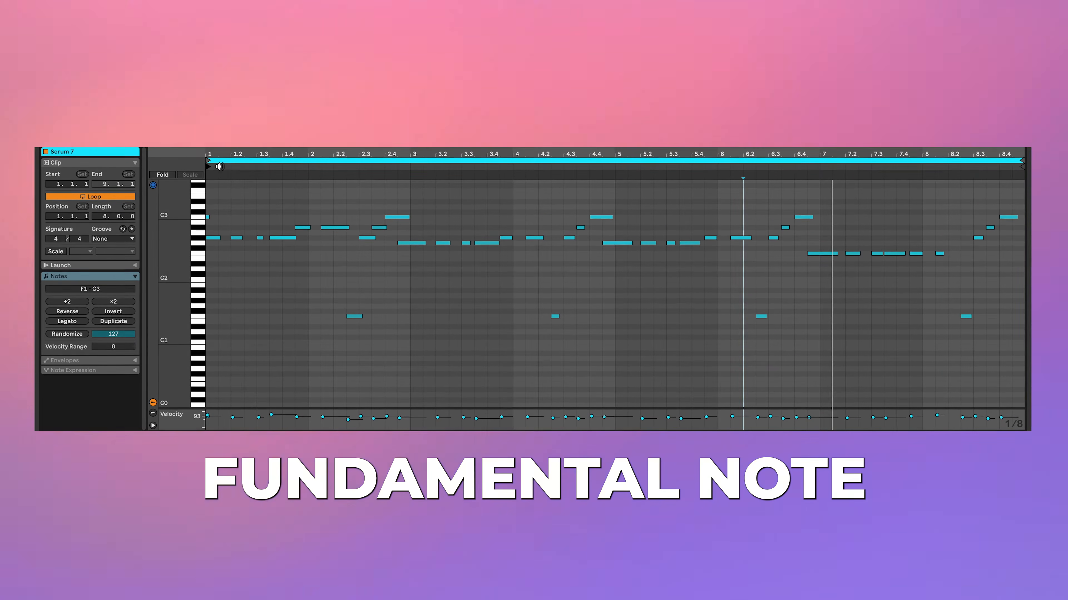
{"action": "left_click", "coordinate": [221, 166]}
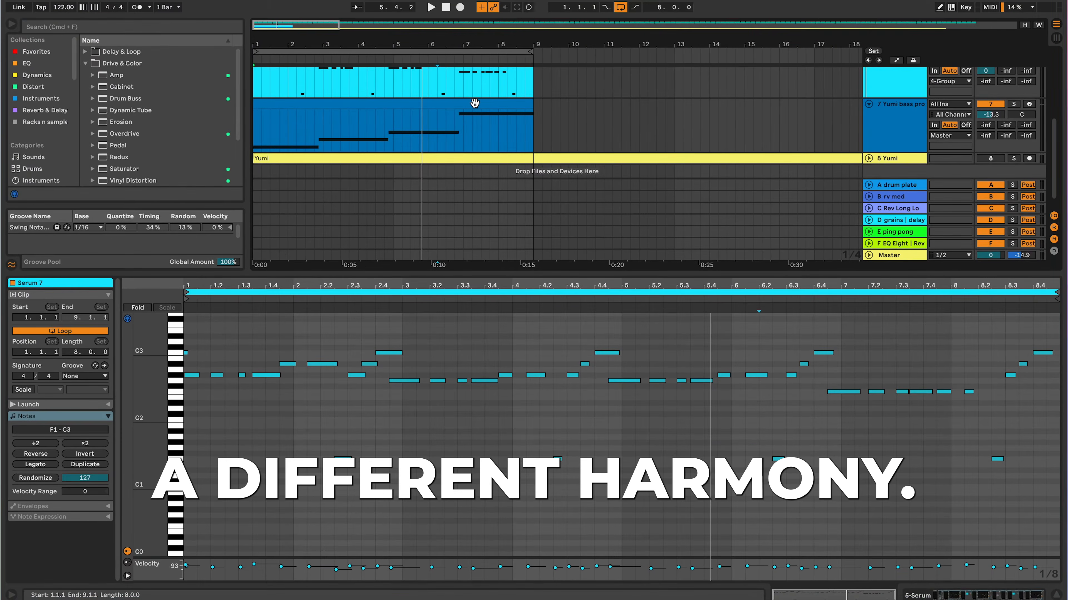
Step: Open the clip on the Yumi bass track to examine its bass notes
{"action": "left_click", "coordinate": [475, 103]}
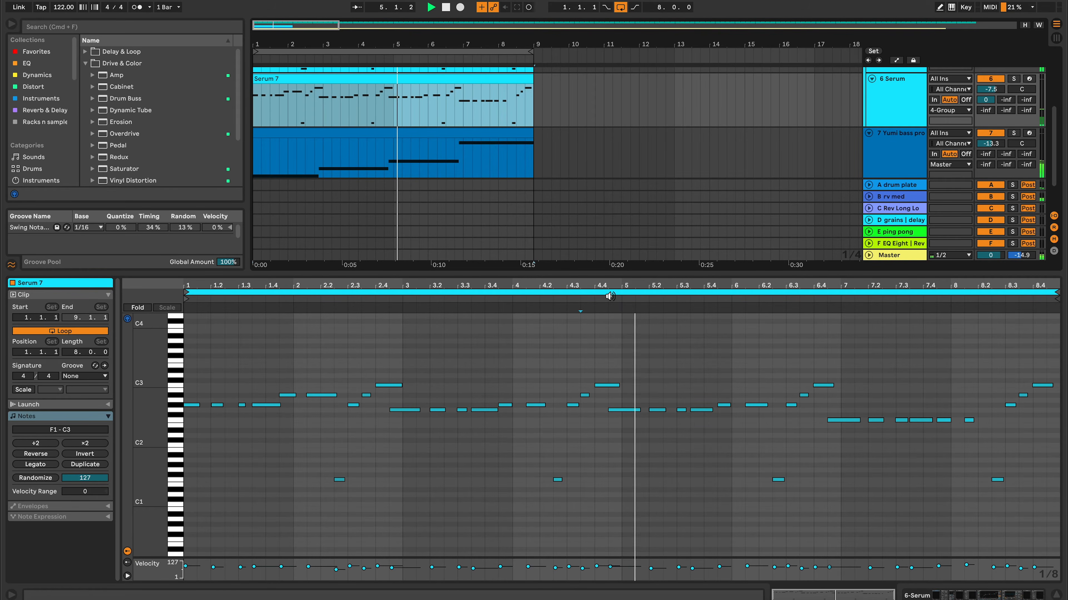
{"action": "left_click", "coordinate": [329, 132]}
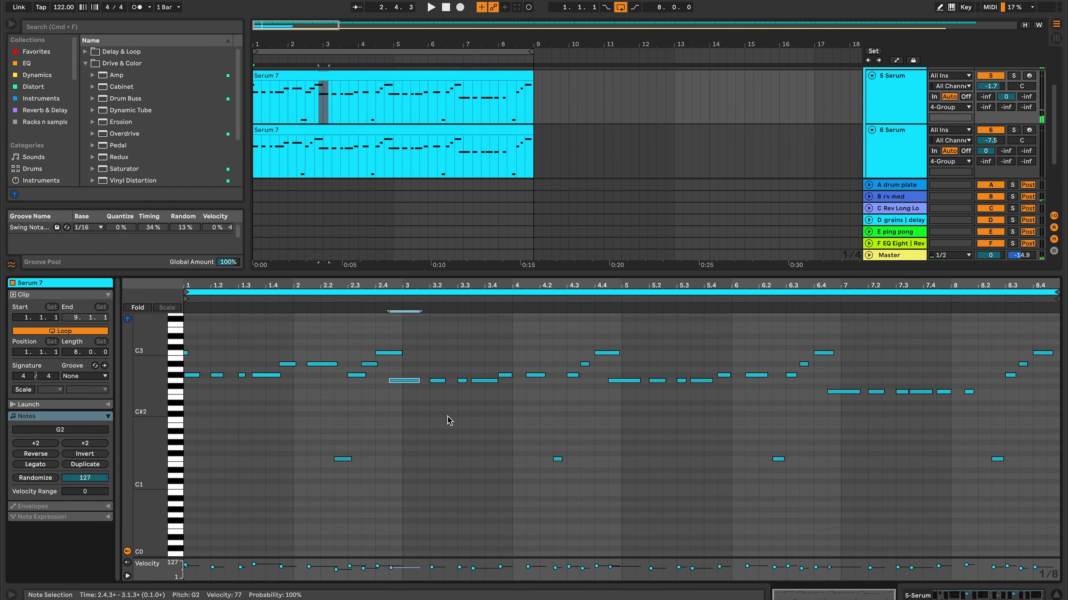
Step: In the Serum 7 melody clip, trim the long notes that begin ahead of bars 3, 5 and 7 onto the bar lines and play it
{"action": "left_click", "coordinate": [446, 422]}
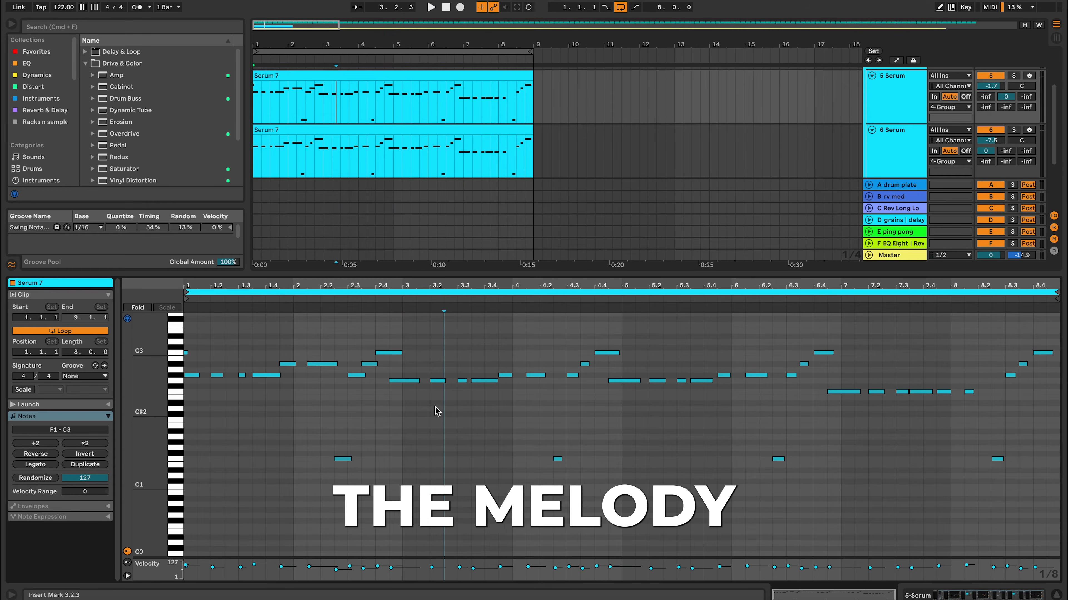
{"action": "left_click", "coordinate": [408, 380]}
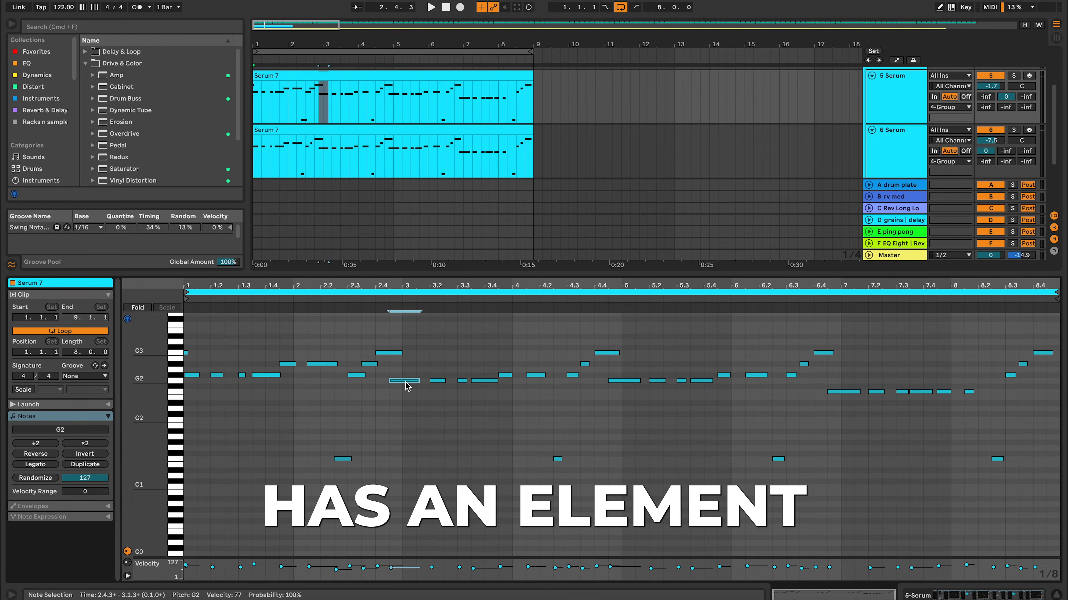
{"action": "left_click", "coordinate": [619, 382], "text": "shift"}
{"action": "left_click", "coordinate": [838, 393], "text": "shift"}
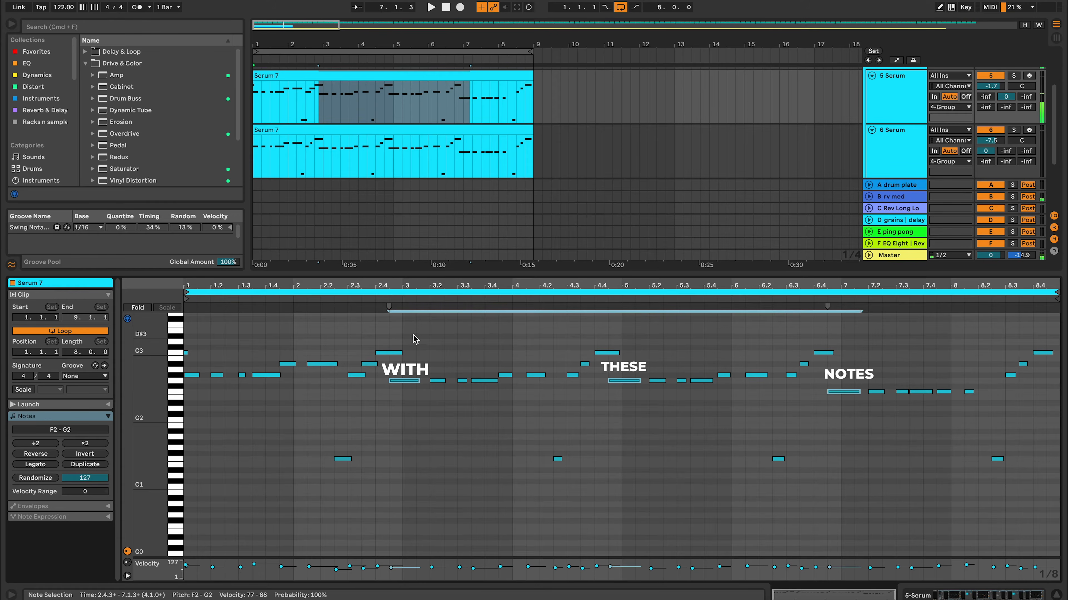
{"action": "left_click_drag", "start_coordinate": [392, 383], "coordinate": [399, 382]}
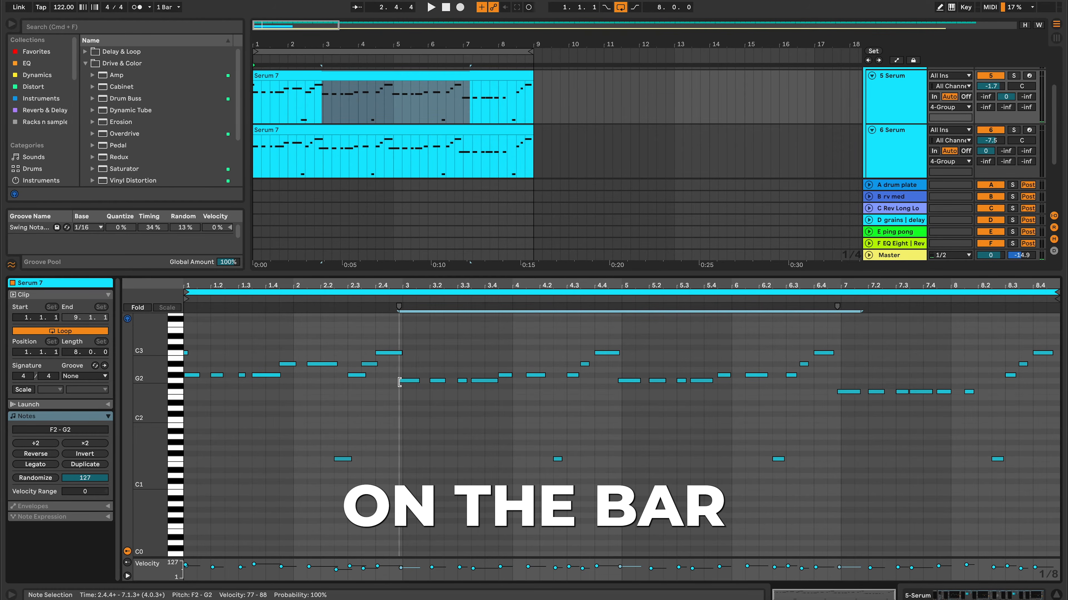
{"action": "key", "text": "space"}
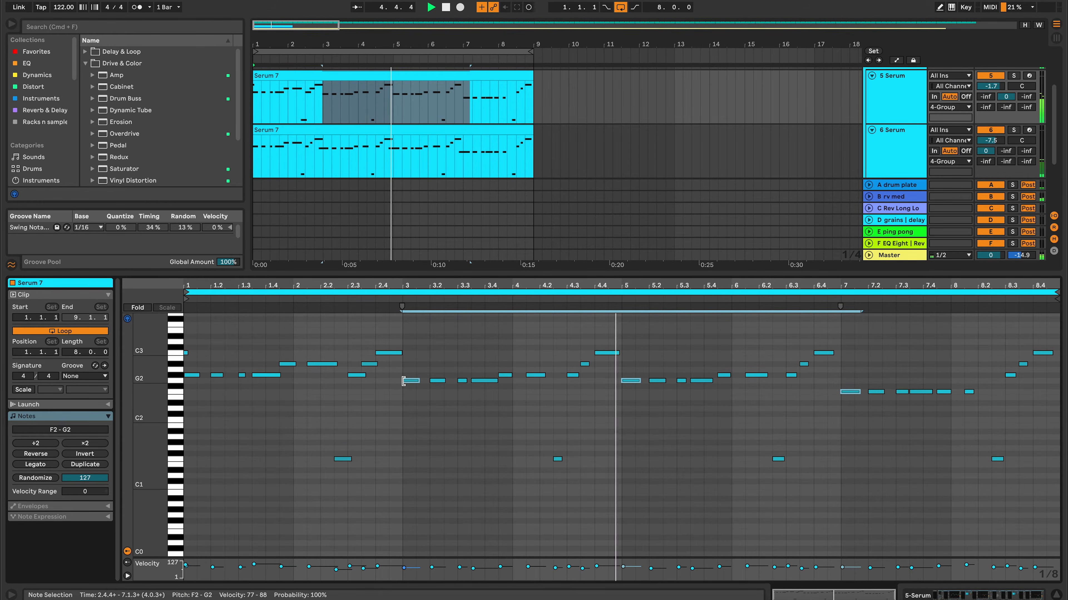
Step: Stop playback, extend the three selected notes back ahead of their bar lines, and play the melody from bar 2
{"action": "key", "text": "space"}
{"action": "left_click_drag", "start_coordinate": [403, 381], "coordinate": [390, 381]}
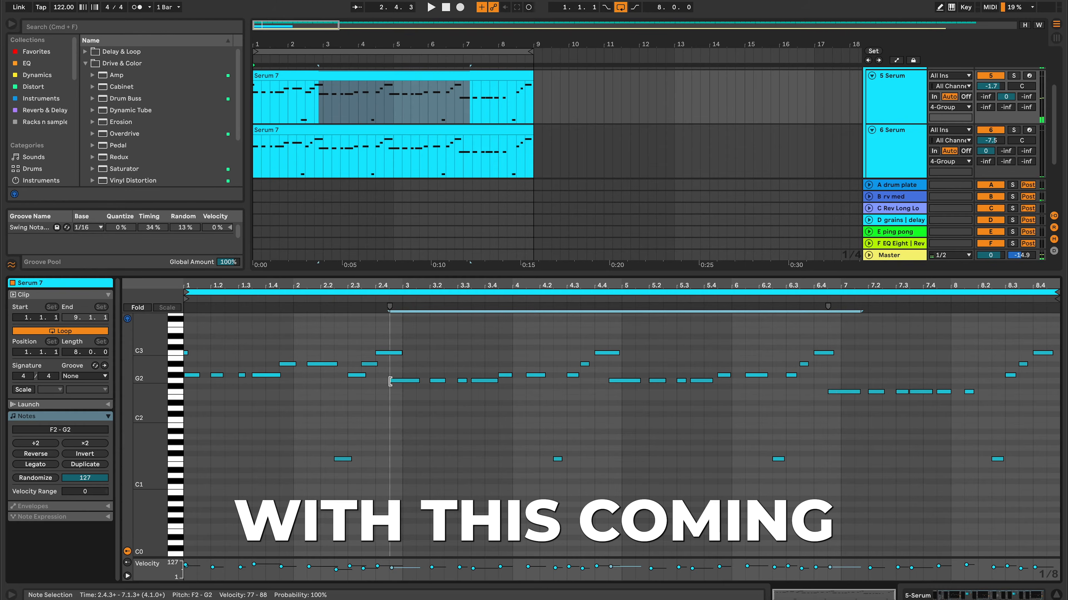
{"action": "left_click", "coordinate": [314, 300]}
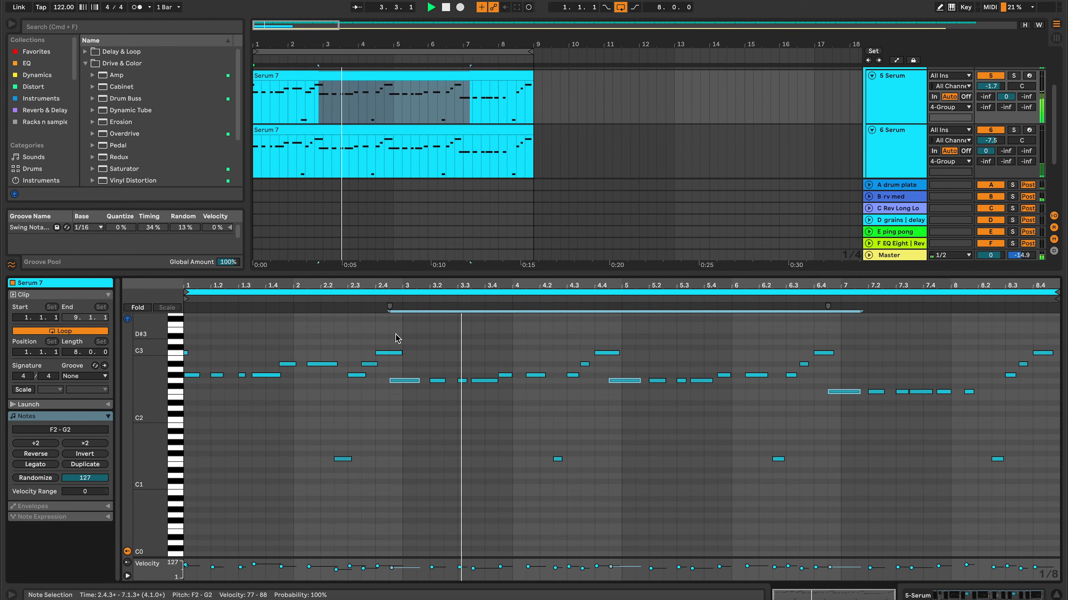
{"action": "scroll", "coordinate": [437, 390], "scroll_direction": "down", "scroll_amount": 5}
{"action": "scroll", "coordinate": [437, 390], "scroll_direction": "up", "scroll_amount": 7}
{"action": "scroll", "coordinate": [437, 393], "scroll_direction": "down", "scroll_amount": 3}
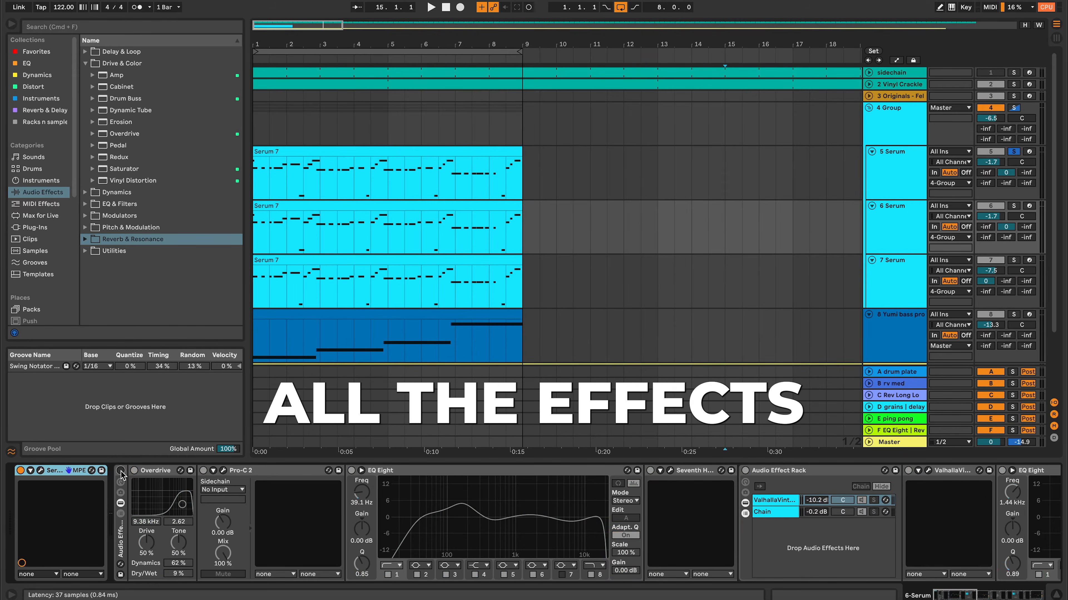
Step: Open the Serum instrument on the 6 Serum track and reset it to the Init preset
{"action": "left_click", "coordinate": [31, 471]}
{"action": "left_click", "coordinate": [41, 471]}
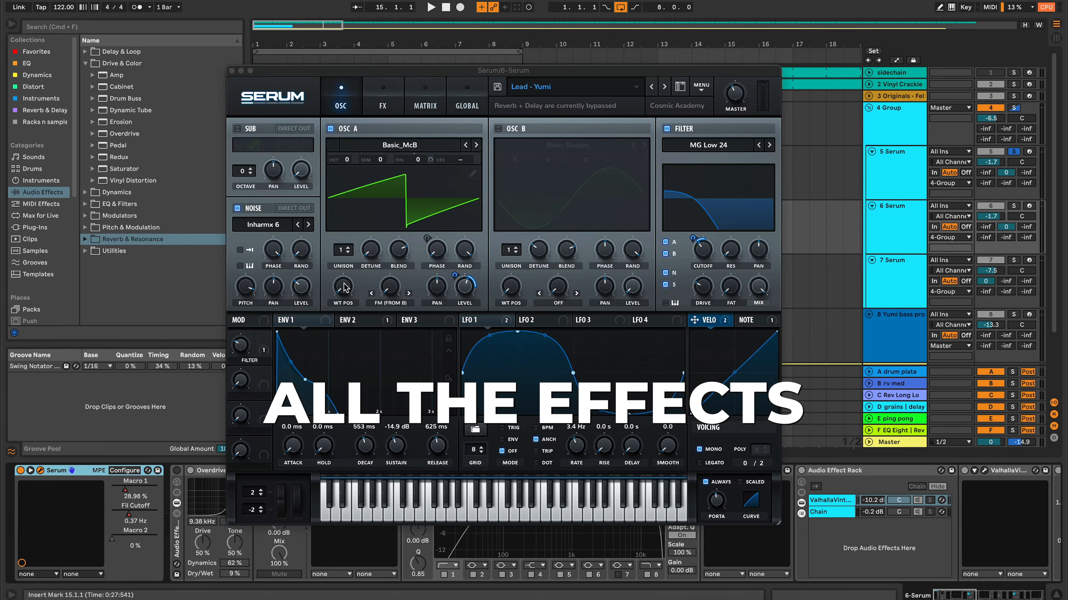
{"action": "left_click", "coordinate": [706, 94]}
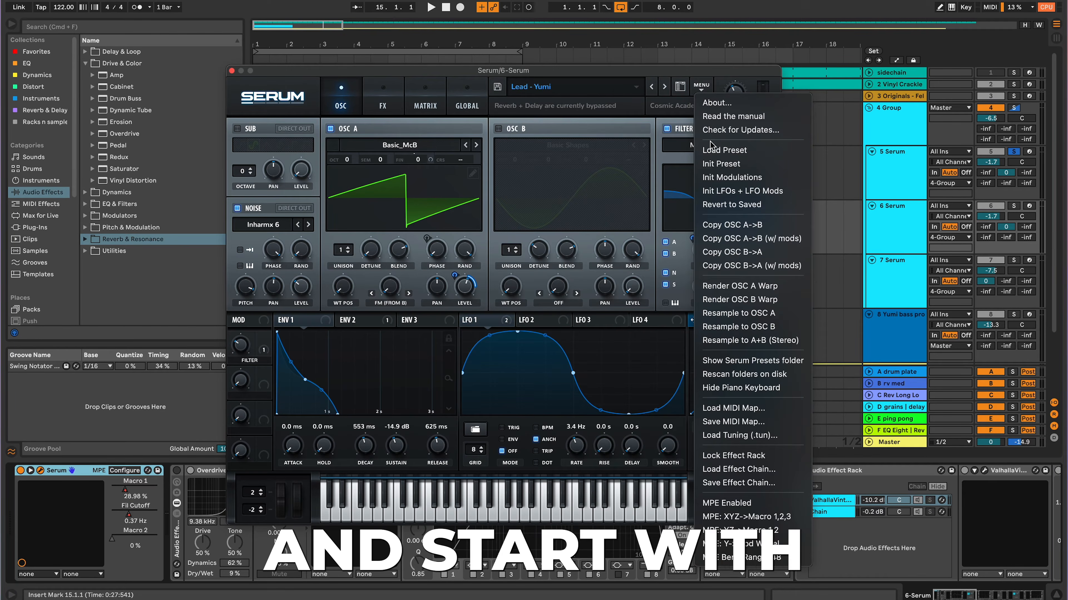
{"action": "left_click", "coordinate": [716, 164]}
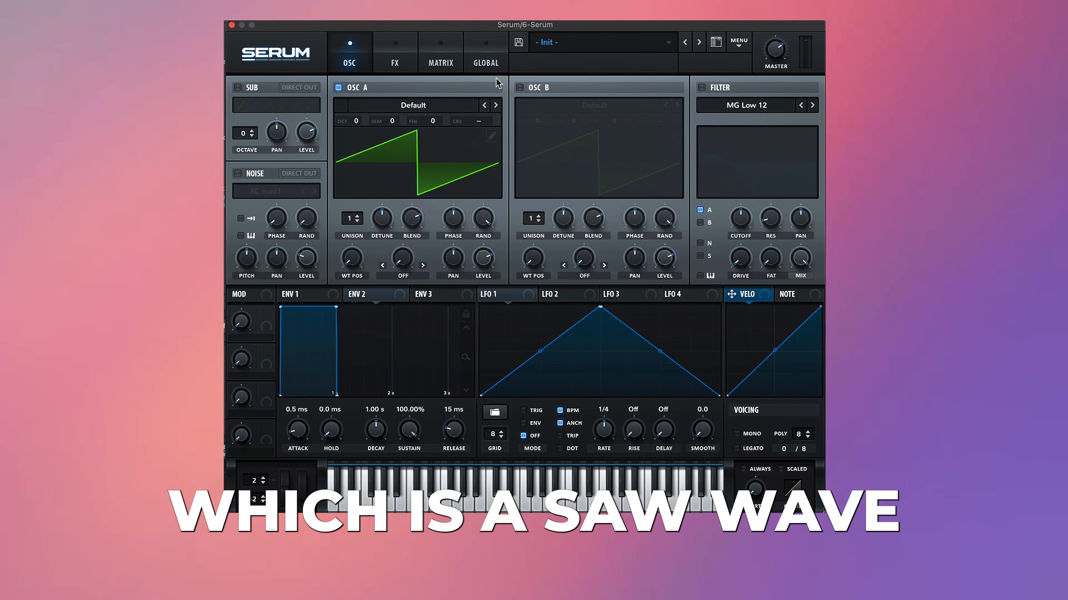
Step: Load the analog Basic_McB wavetable into oscillator A and lower the oscillator's level
{"action": "left_click", "coordinate": [412, 105]}
{"action": "mouse_move", "coordinate": [446, 122]}
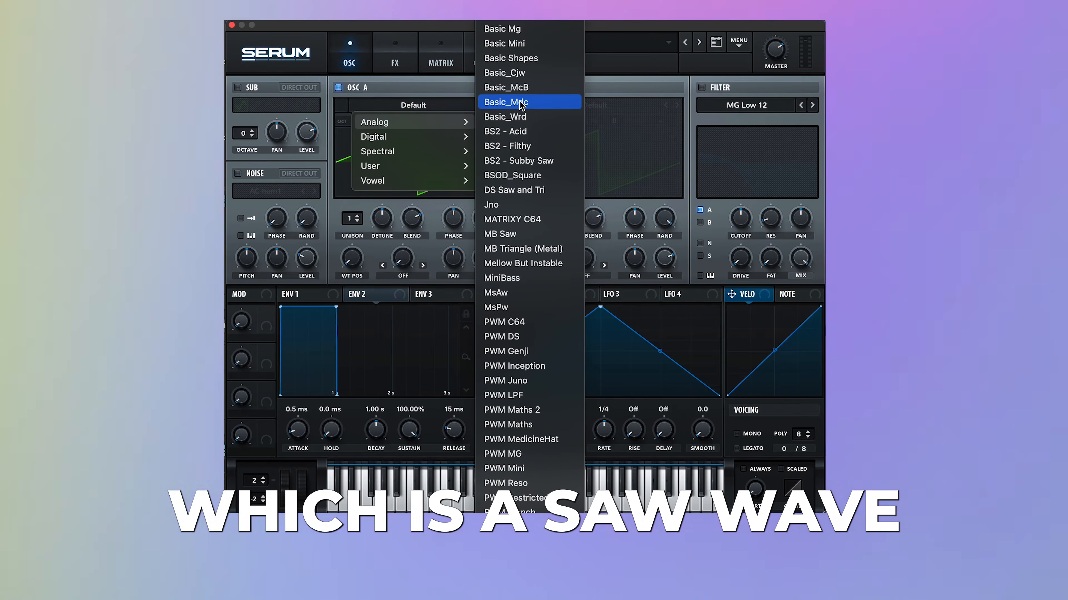
{"action": "left_click", "coordinate": [506, 87]}
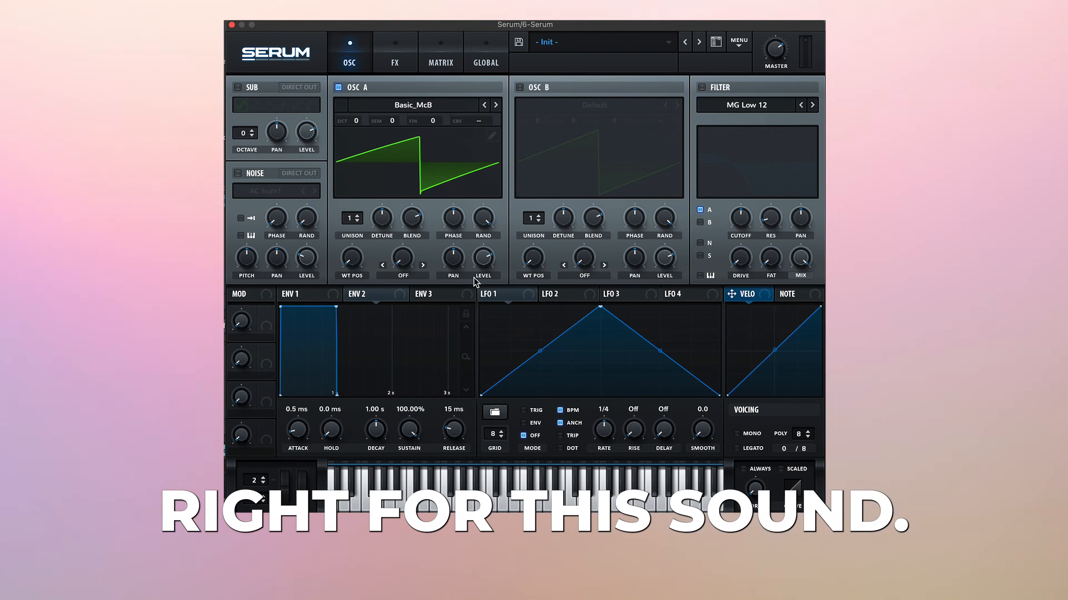
{"action": "left_click_drag", "start_coordinate": [485, 260], "coordinate": [487, 317]}
{"action": "left_click_drag", "start_coordinate": [786, 64], "coordinate": [783, 103]}
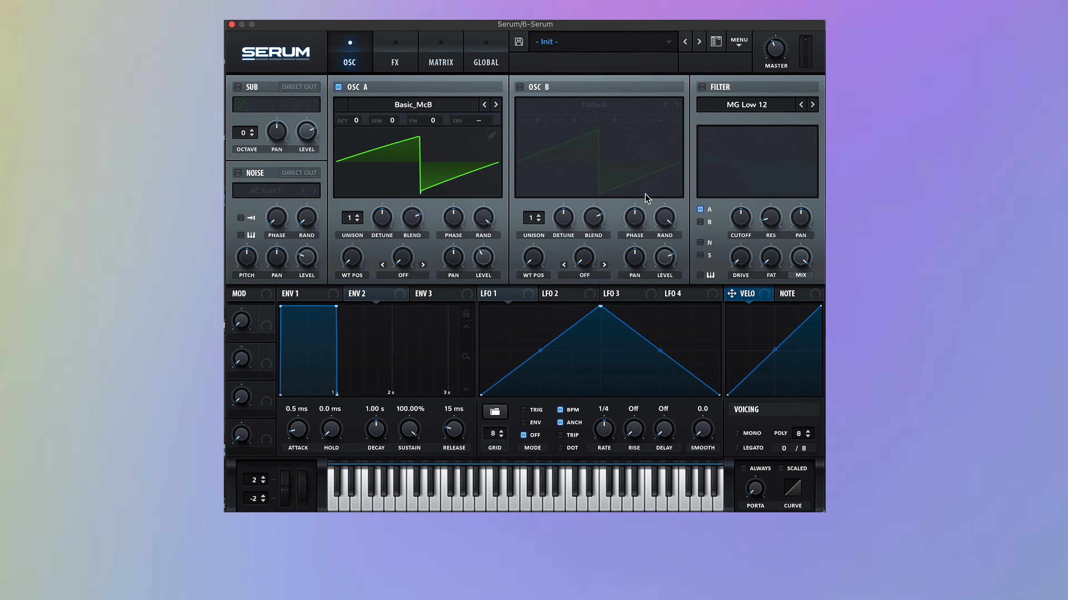
Step: Route the noise oscillator into the filter and enable the filter
{"action": "left_click", "coordinate": [700, 243]}
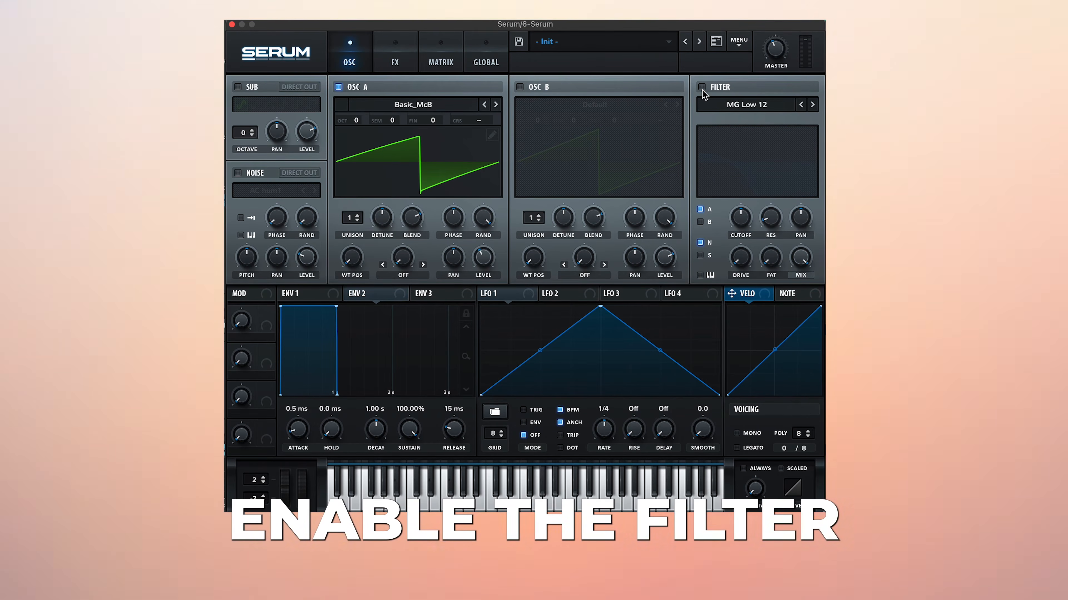
{"action": "left_click", "coordinate": [702, 87]}
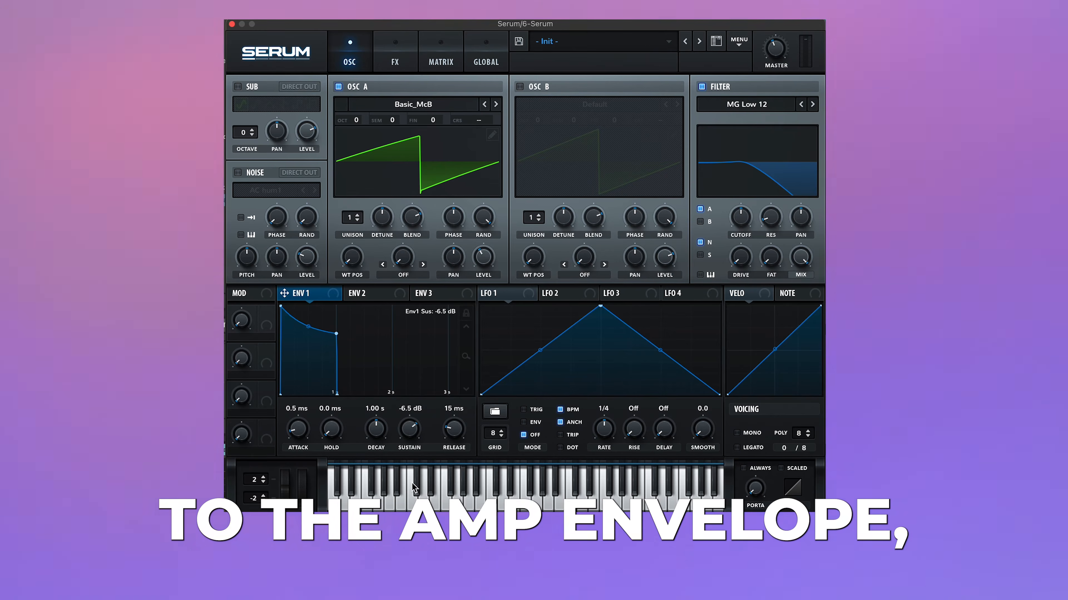
Step: Shape envelope 1 with a decay of 522 ms, a sustain of -14.6 dB and a release of 639 ms
{"action": "left_click_drag", "start_coordinate": [414, 488], "coordinate": [414, 518]}
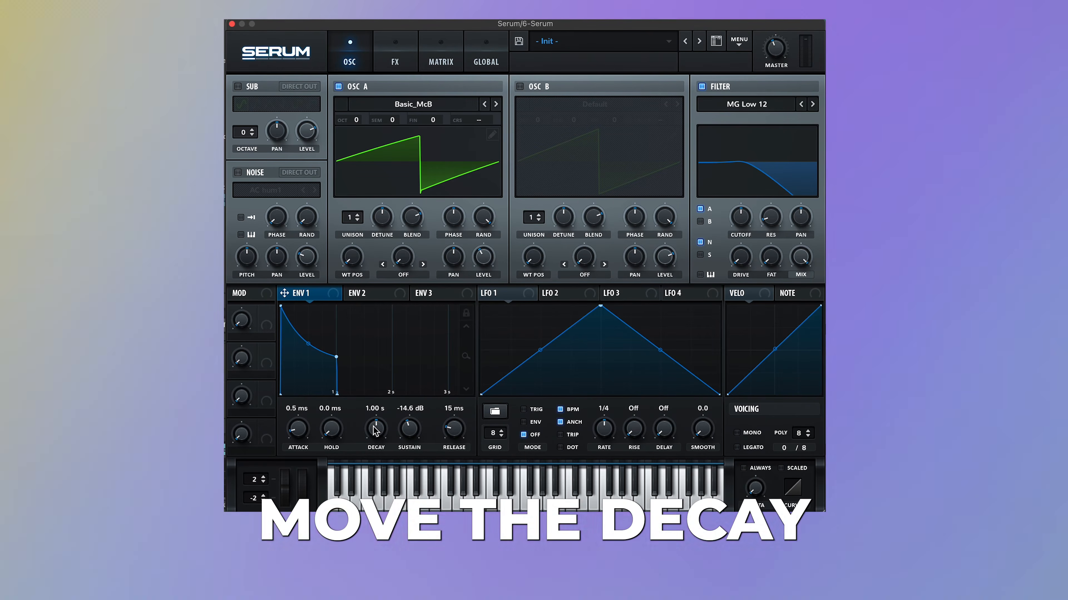
{"action": "left_click_drag", "start_coordinate": [376, 433], "coordinate": [373, 436]}
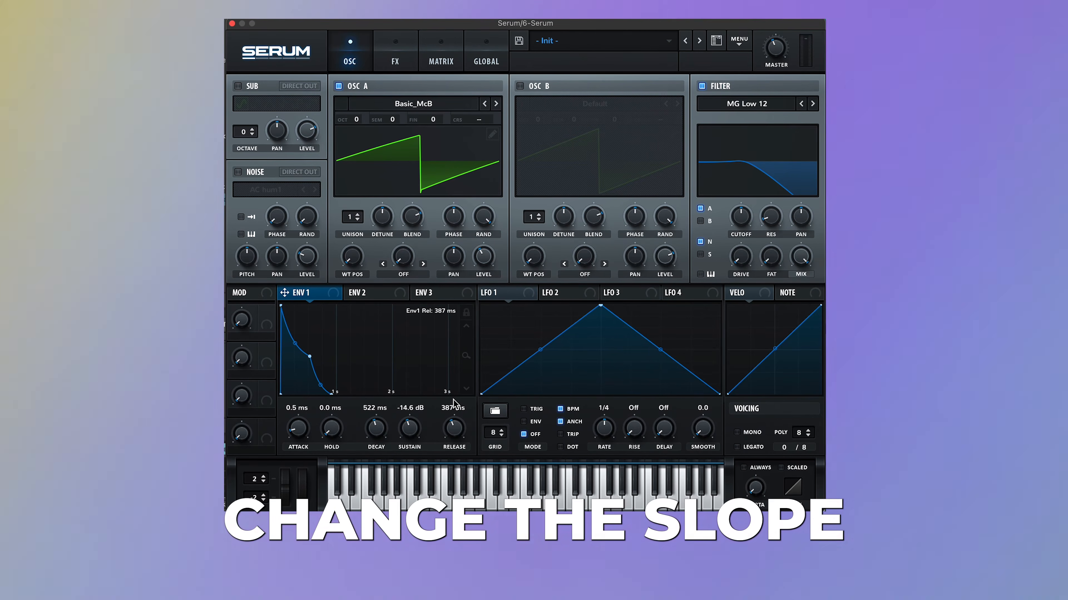
{"action": "left_click_drag", "start_coordinate": [453, 399], "coordinate": [453, 397]}
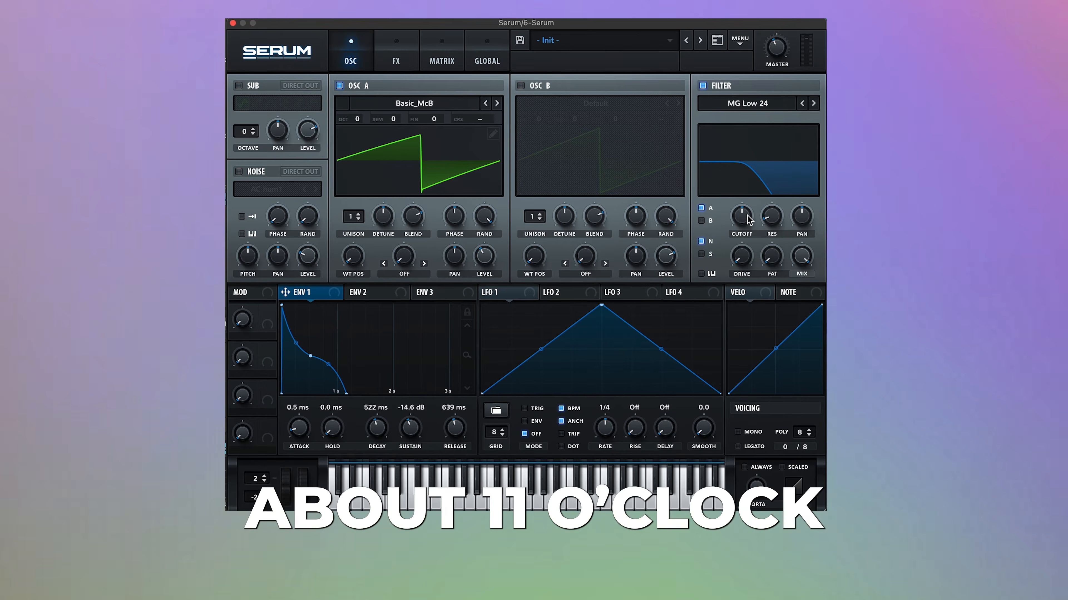
Step: Lower the cutoff of the MG Low 24 filter and raise its drive
{"action": "left_click_drag", "start_coordinate": [749, 220], "coordinate": [748, 229]}
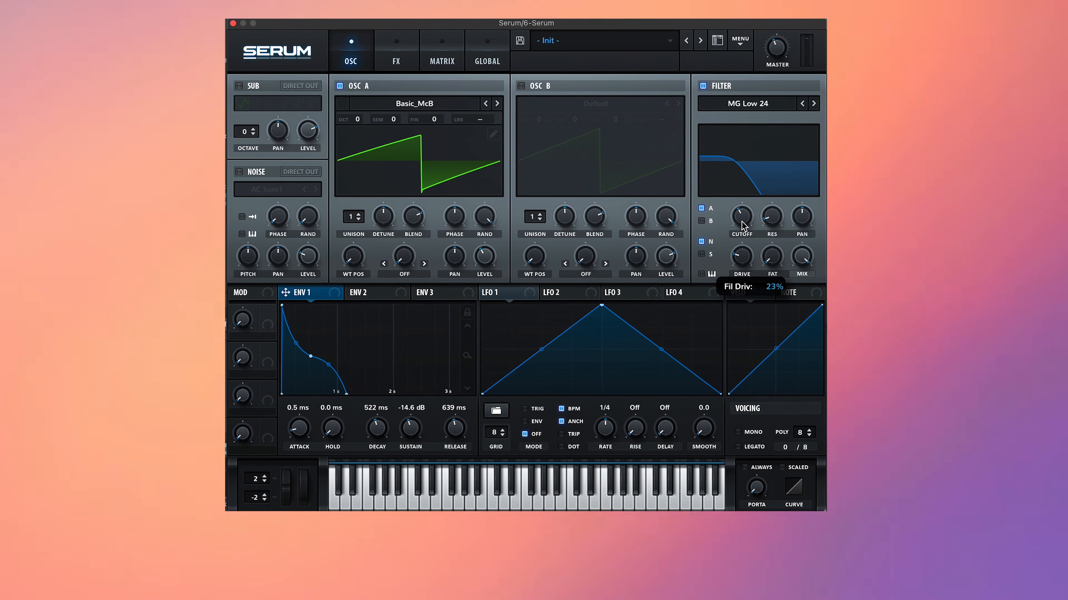
{"action": "left_click_drag", "start_coordinate": [742, 226], "coordinate": [776, 224]}
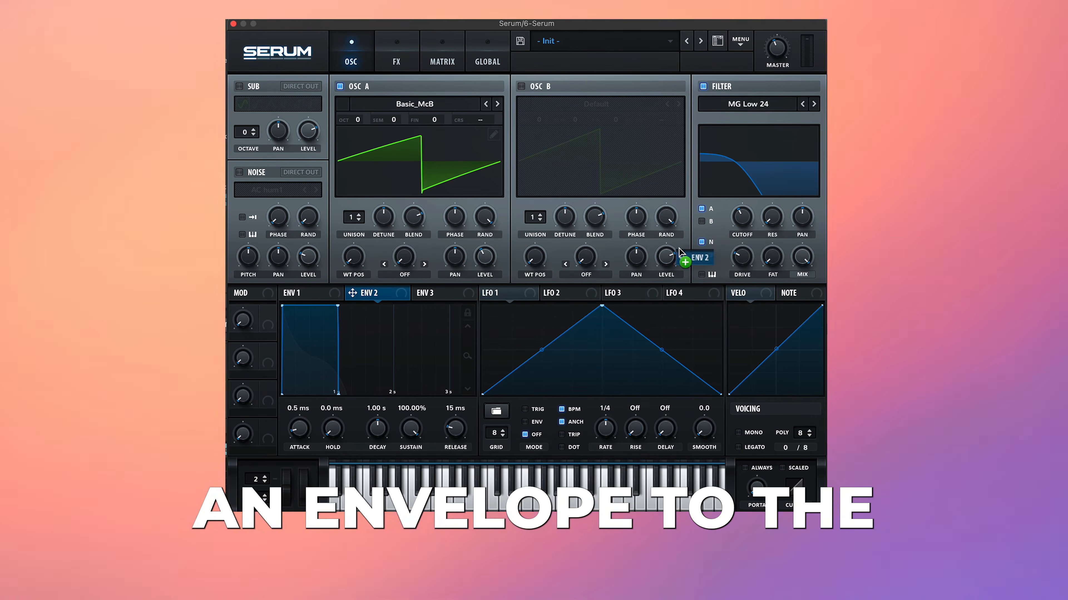
Step: Modulate the filter cutoff with envelope 2, shaped with 456 ms decay, 46.45% sustain, 709 ms release and a bowed-out release curve
{"action": "mouse_move", "coordinate": [744, 229]}
{"action": "left_mouse_down"}
{"action": "mouse_move", "coordinate": [742, 218]}
{"action": "mouse_move", "coordinate": [735, 240]}
{"action": "left_mouse_up"}
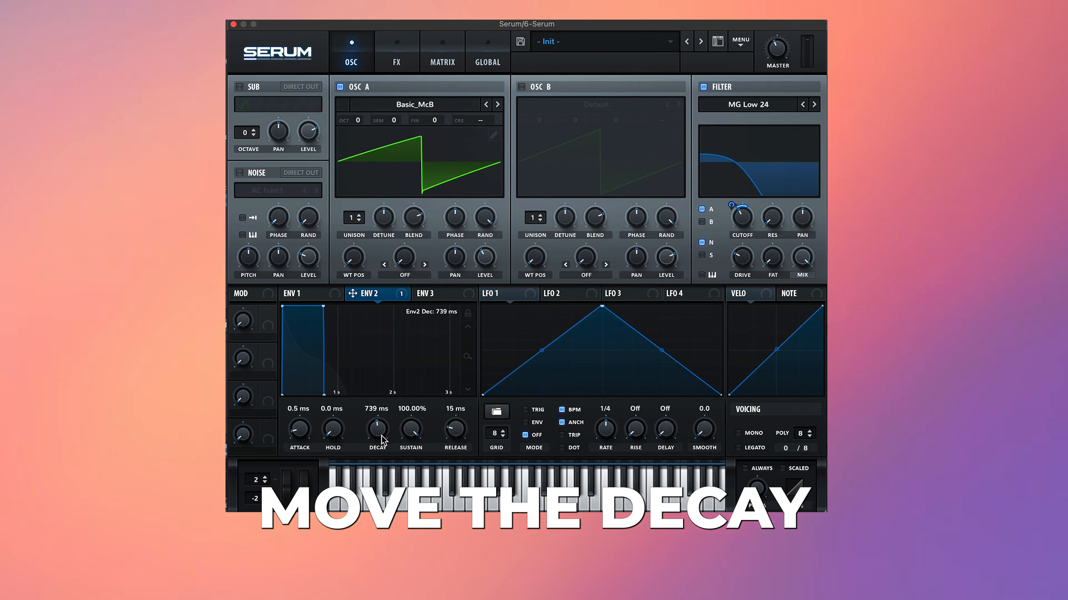
{"action": "left_click_drag", "start_coordinate": [382, 440], "coordinate": [385, 450]}
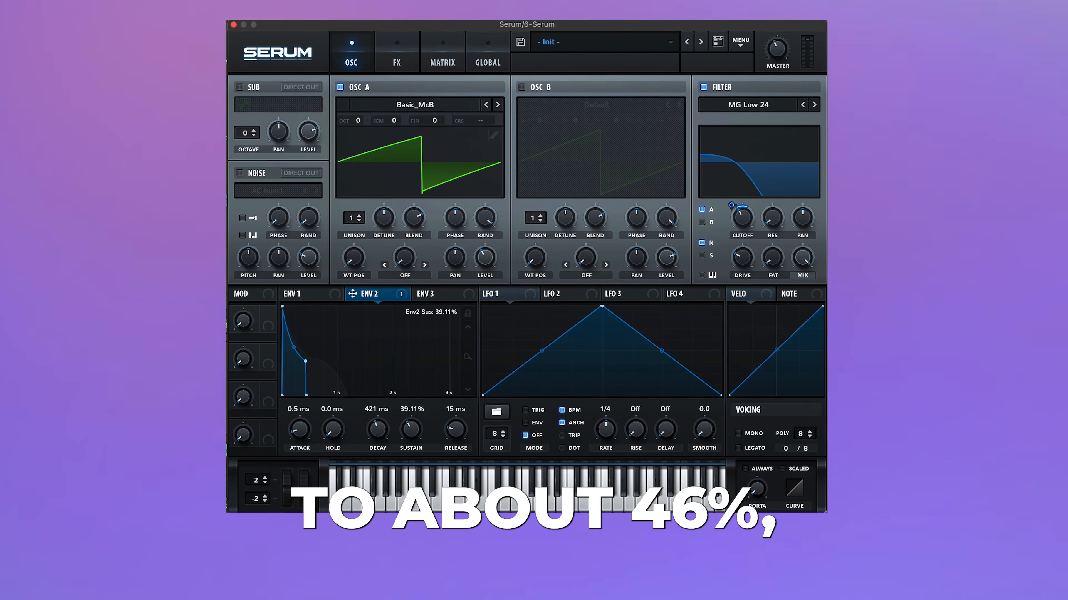
{"action": "left_click_drag", "start_coordinate": [410, 429], "coordinate": [410, 428]}
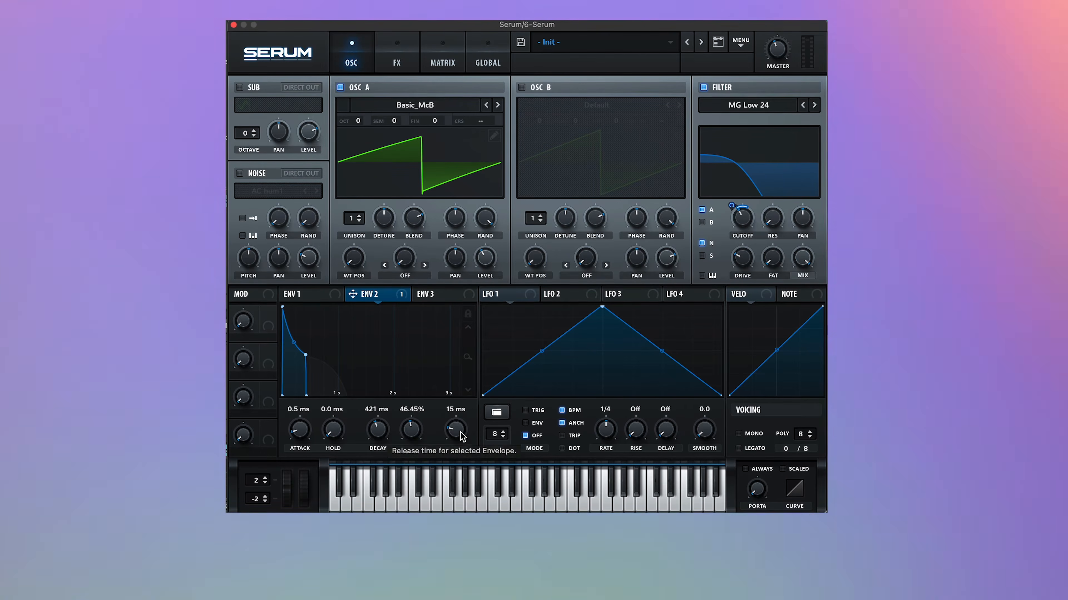
{"action": "left_click_drag", "start_coordinate": [464, 439], "coordinate": [464, 399]}
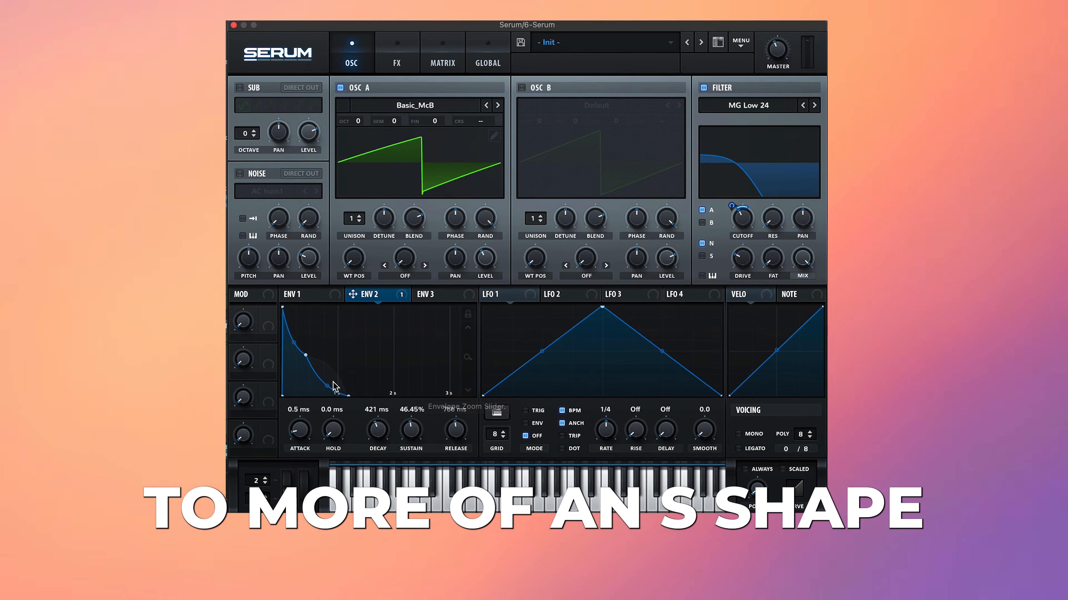
{"action": "left_click_drag", "start_coordinate": [335, 386], "coordinate": [350, 368]}
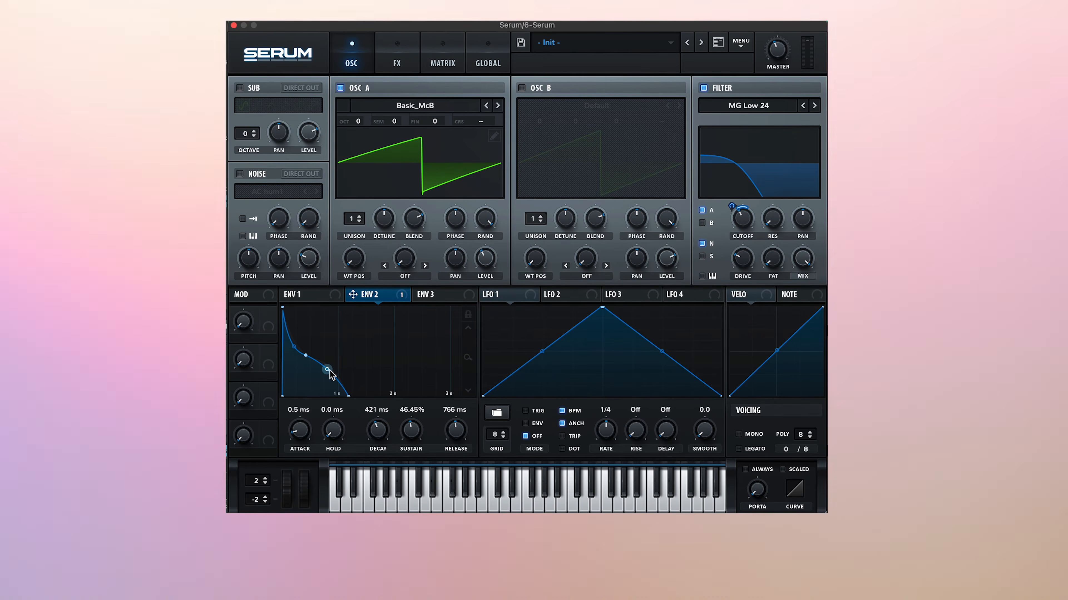
{"action": "mouse_move", "coordinate": [451, 435]}
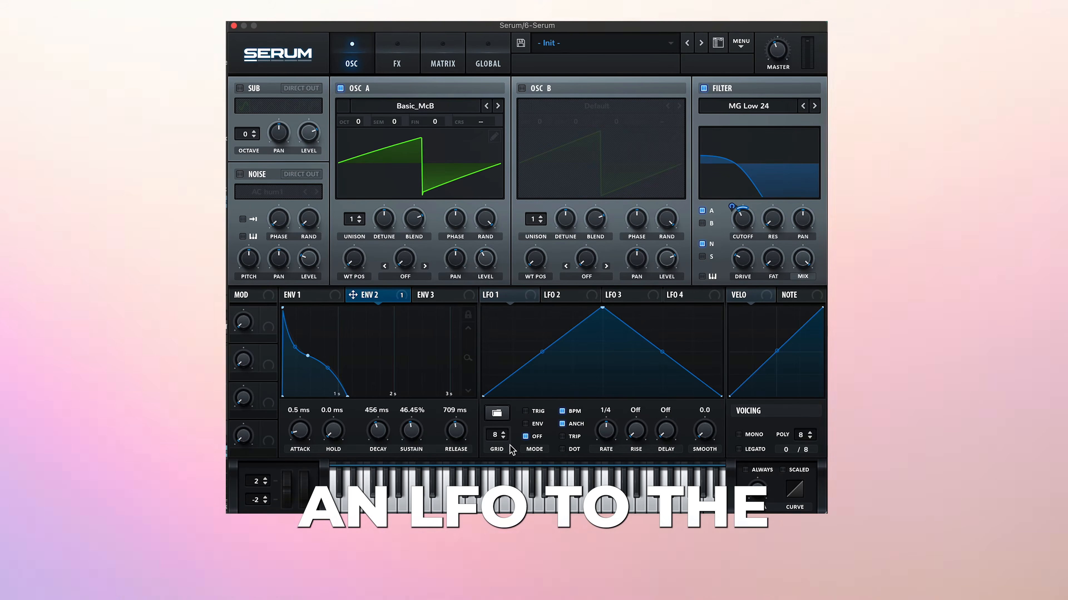
Step: Load a basic sine shape into LFO 1
{"action": "left_click", "coordinate": [496, 413]}
{"action": "mouse_move", "coordinate": [496, 414]}
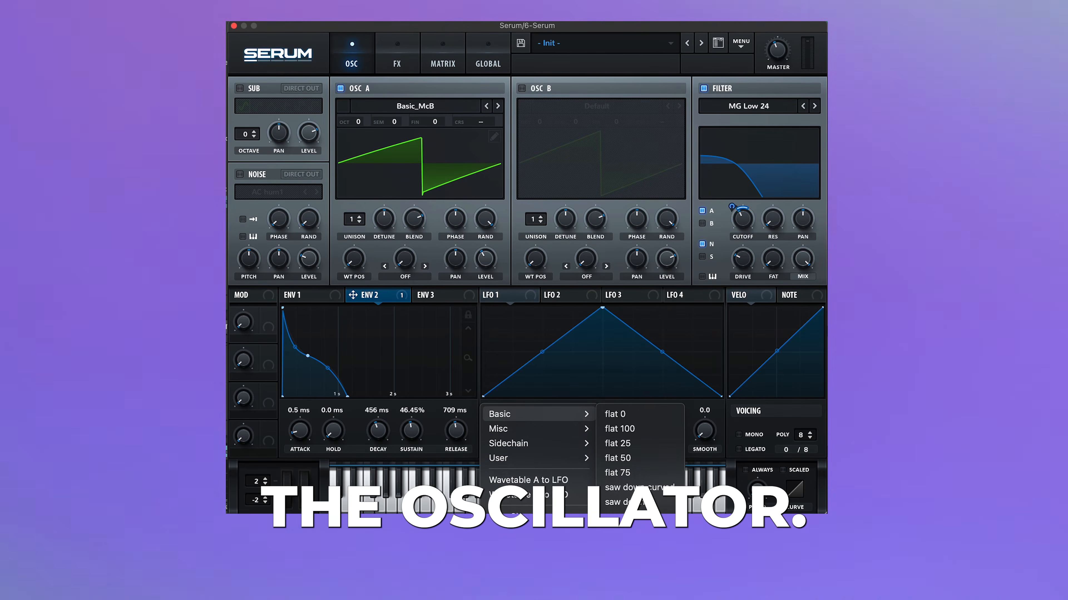
{"action": "left_click", "coordinate": [615, 546]}
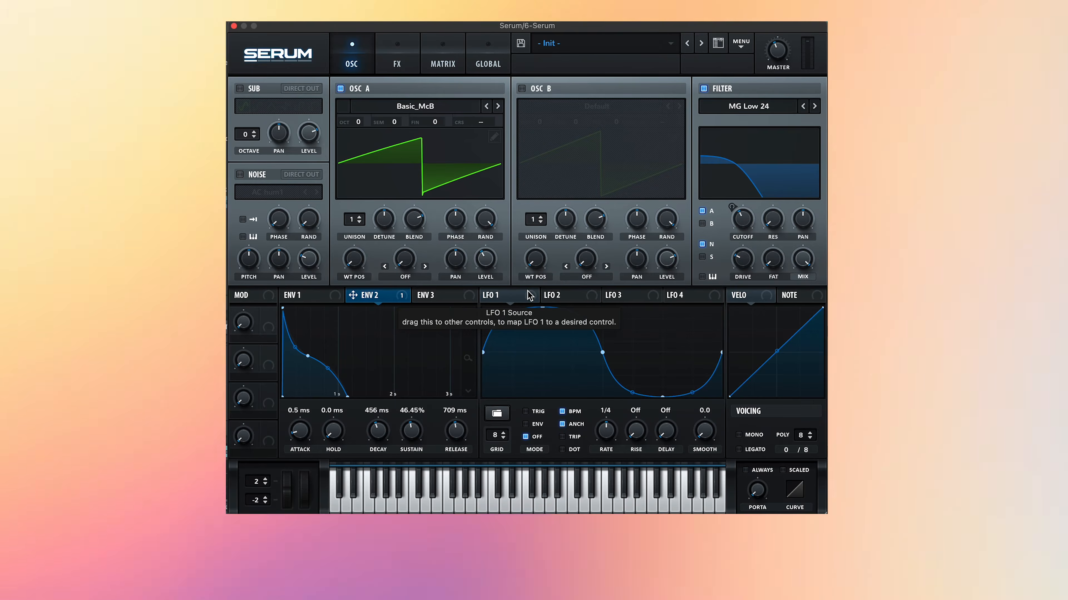
{"action": "left_click_drag", "start_coordinate": [530, 298], "coordinate": [455, 221]}
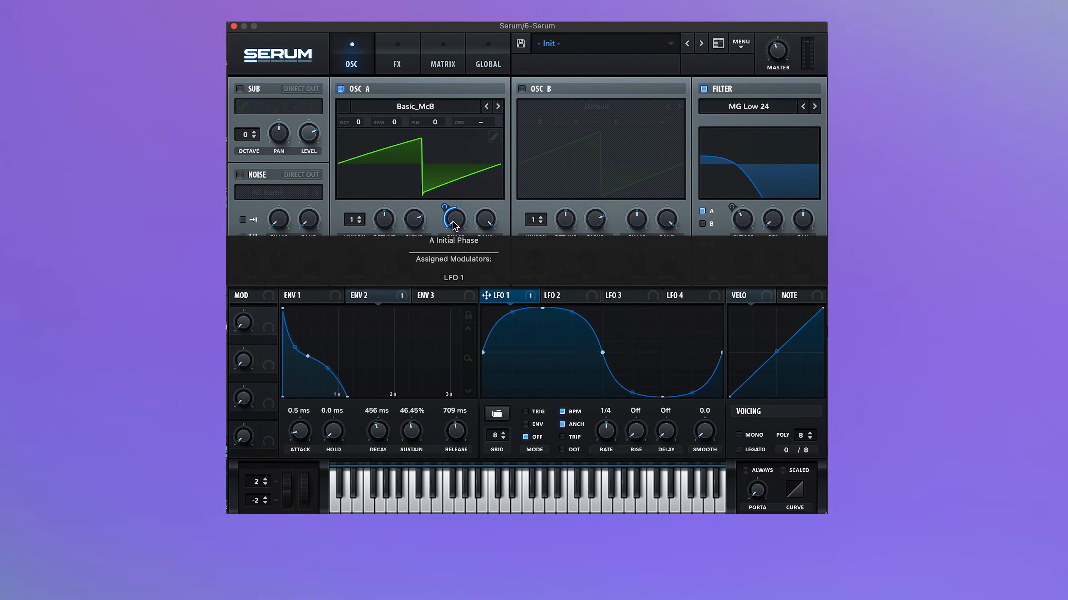
{"action": "right_click", "coordinate": [453, 222]}
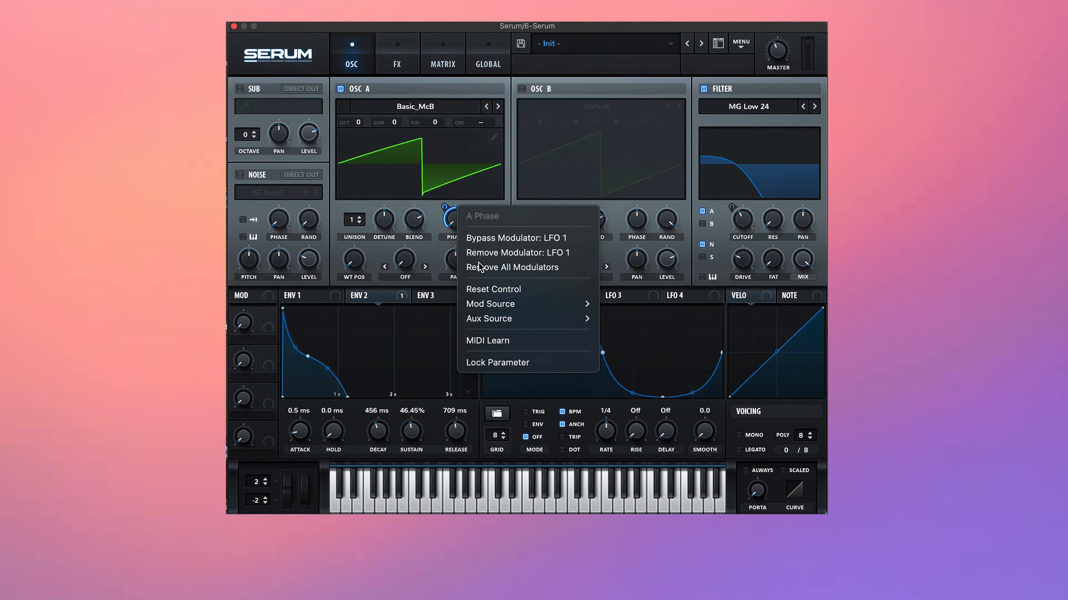
{"action": "left_click", "coordinate": [484, 267]}
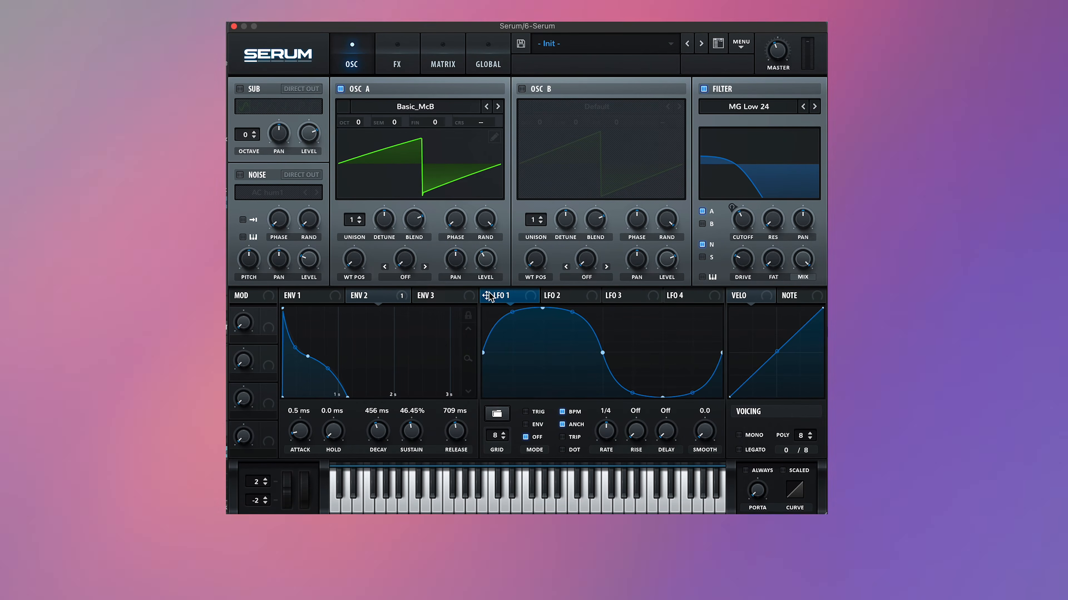
Step: Modulate oscillator A's phase and fine tuning with LFO 1, using an amount of 7 on the fine tuning, and check the matrix
{"action": "left_click_drag", "start_coordinate": [487, 296], "coordinate": [460, 234]}
{"action": "left_click_drag", "start_coordinate": [448, 274], "coordinate": [451, 288]}
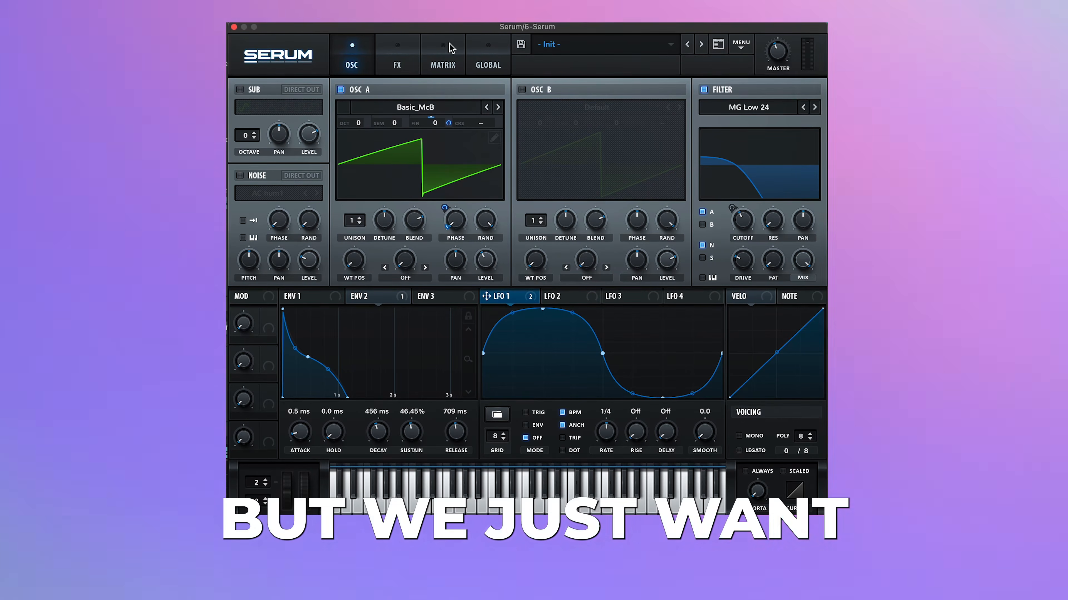
{"action": "left_click", "coordinate": [446, 52]}
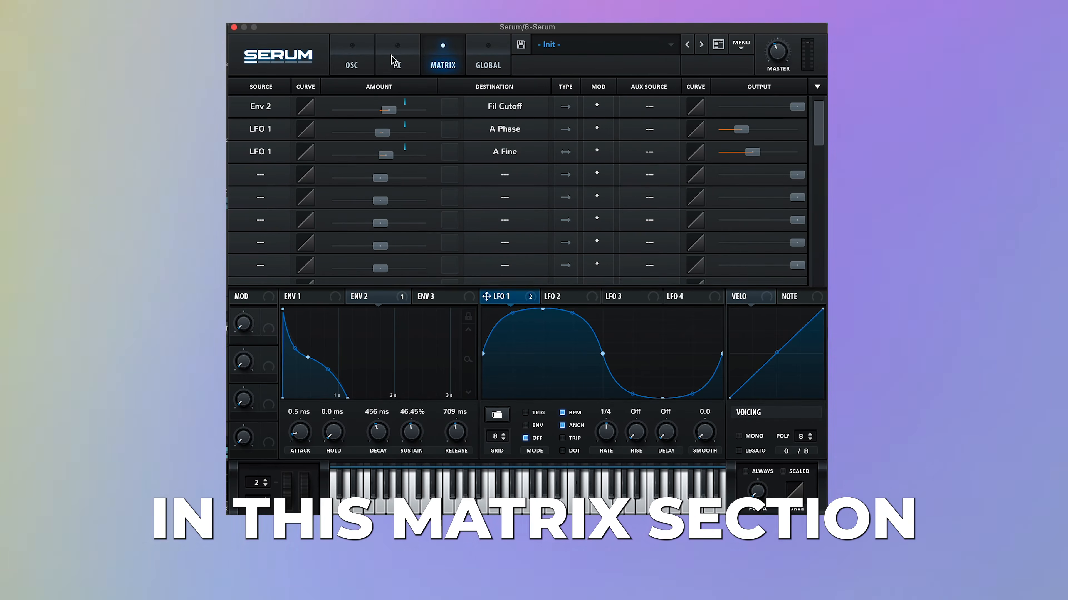
Step: Enable the noise oscillator with the Inharmx 6 sample from FP_Inharms and raise its pitch
{"action": "left_click", "coordinate": [357, 61]}
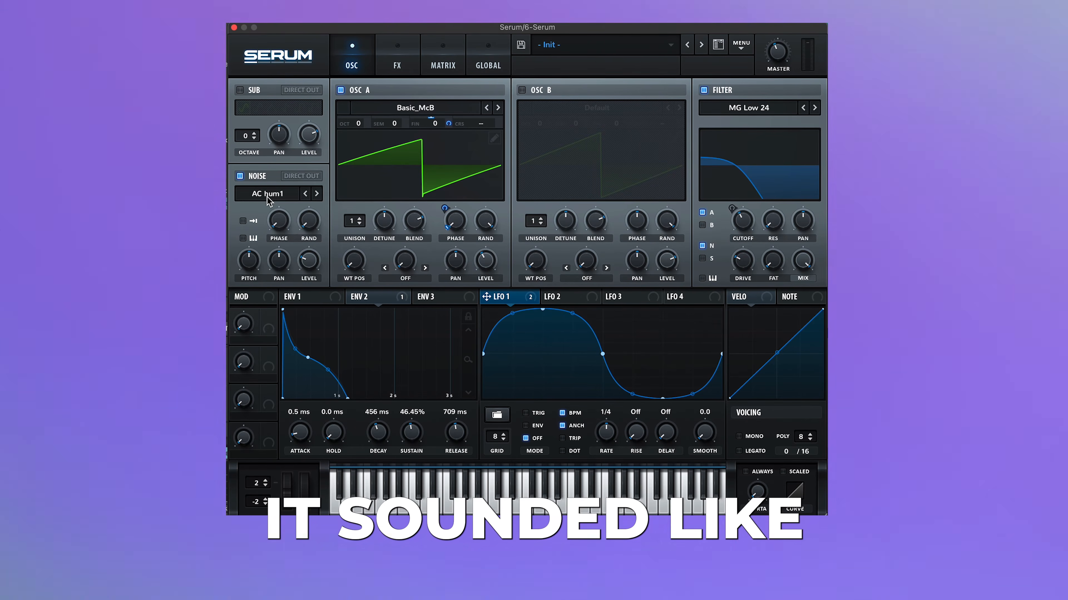
{"action": "left_click", "coordinate": [269, 198]}
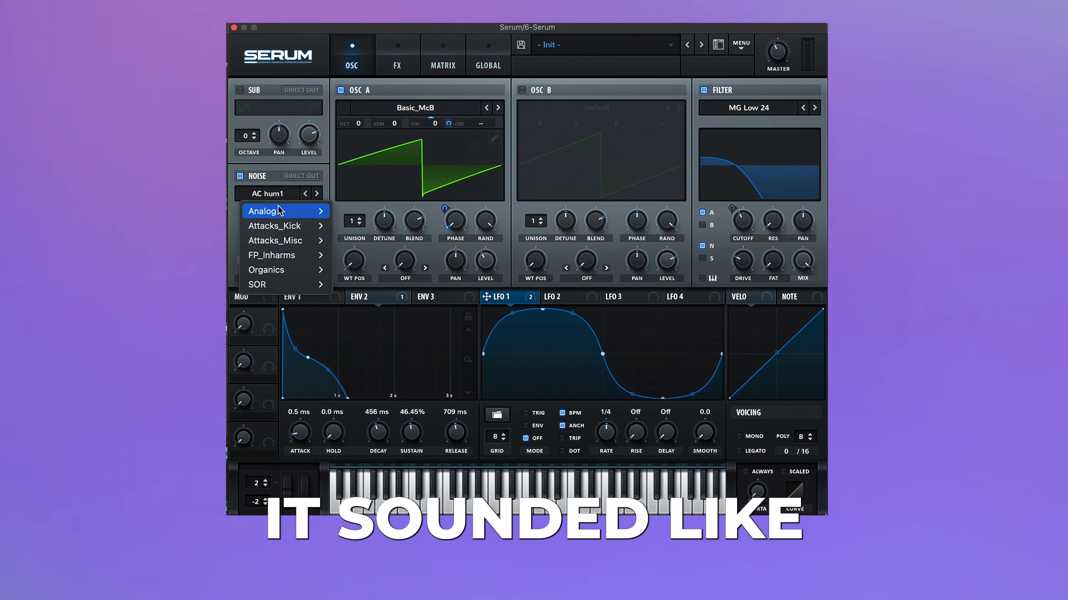
{"action": "mouse_move", "coordinate": [291, 256]}
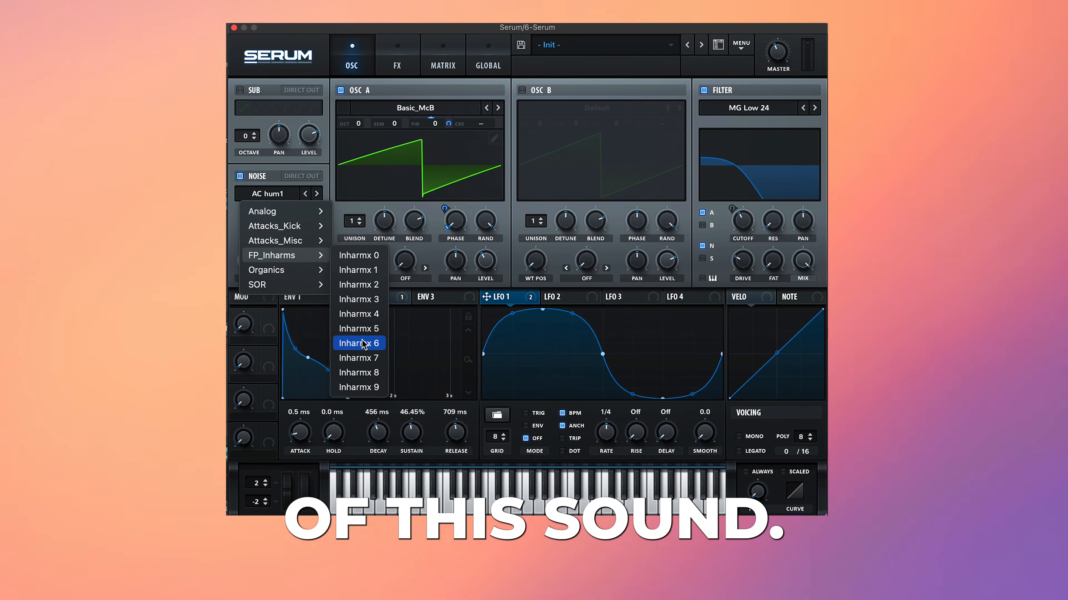
{"action": "left_click", "coordinate": [362, 344]}
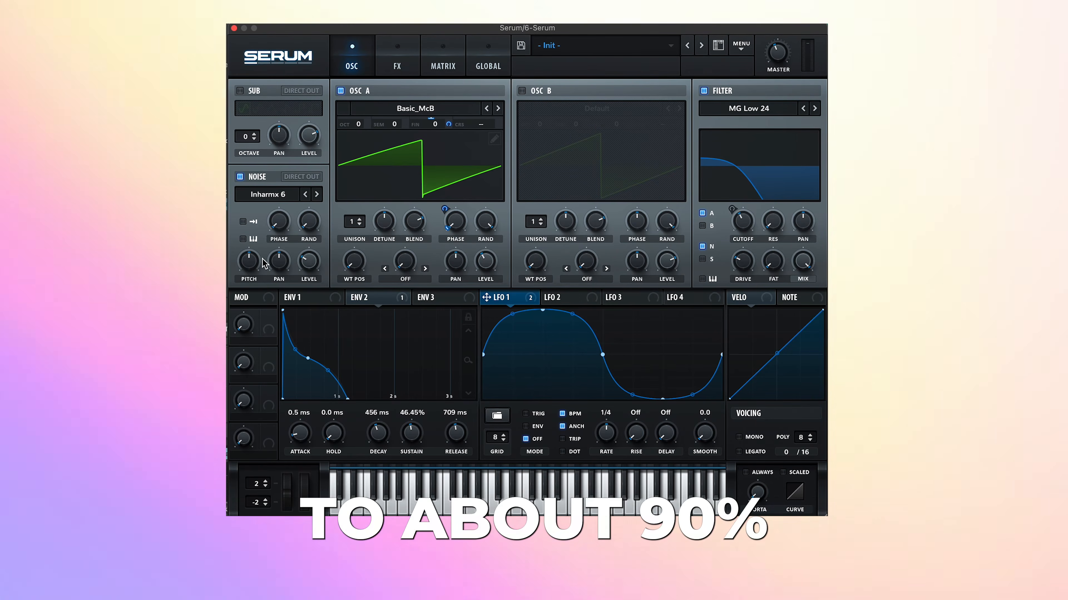
{"action": "left_click_drag", "start_coordinate": [254, 261], "coordinate": [254, 198]}
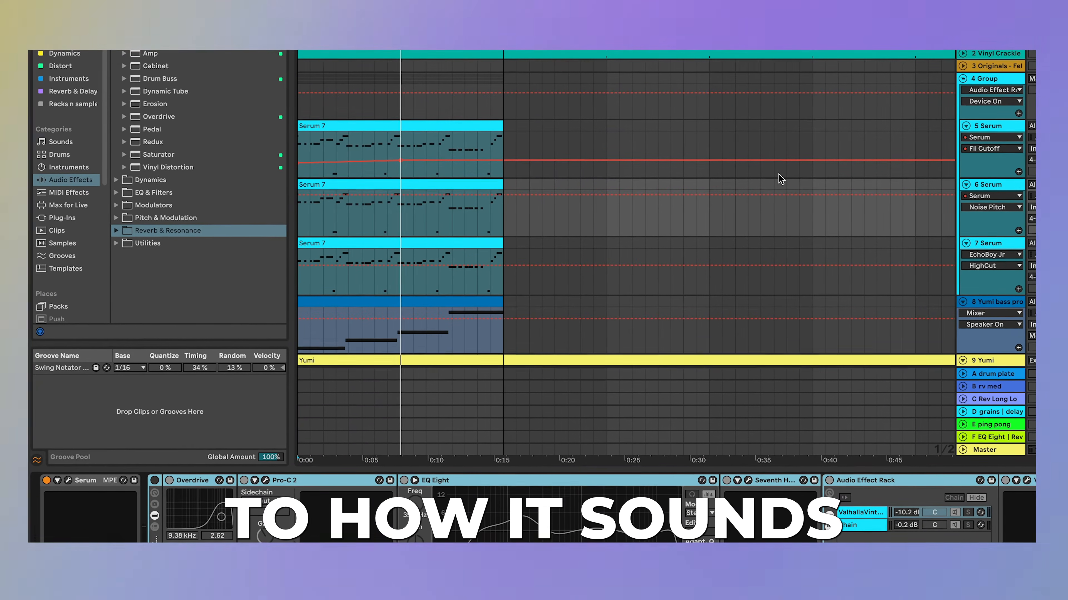
Step: Modulate oscillator A's level with velocity and set the level to 48% (-12.8 dB)
{"action": "key", "text": "space"}
{"action": "left_click", "coordinate": [70, 480]}
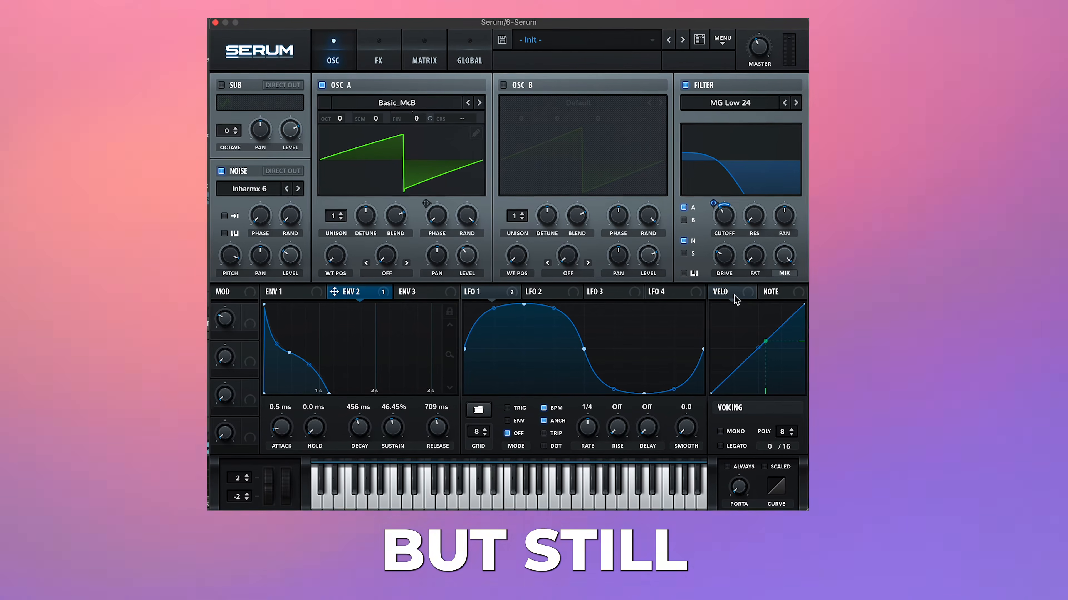
{"action": "left_click", "coordinate": [740, 296]}
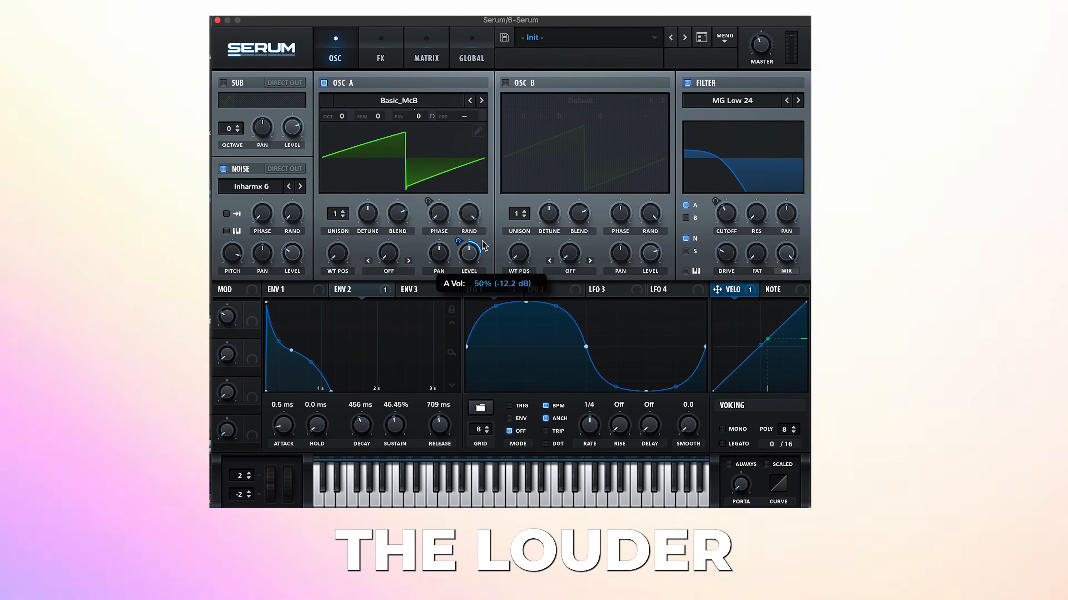
{"action": "left_click_drag", "start_coordinate": [482, 241], "coordinate": [483, 238]}
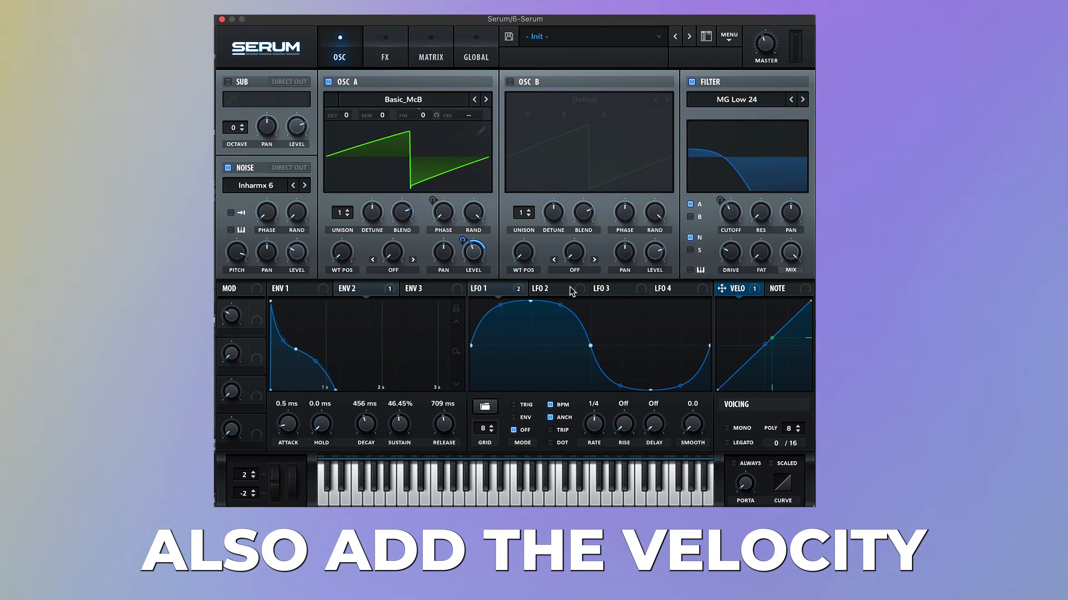
Step: Modulate the filter cutoff with velocity, note and the first macro
{"action": "left_click_drag", "start_coordinate": [730, 289], "coordinate": [722, 234]}
{"action": "left_click_drag", "start_coordinate": [783, 295], "coordinate": [730, 246]}
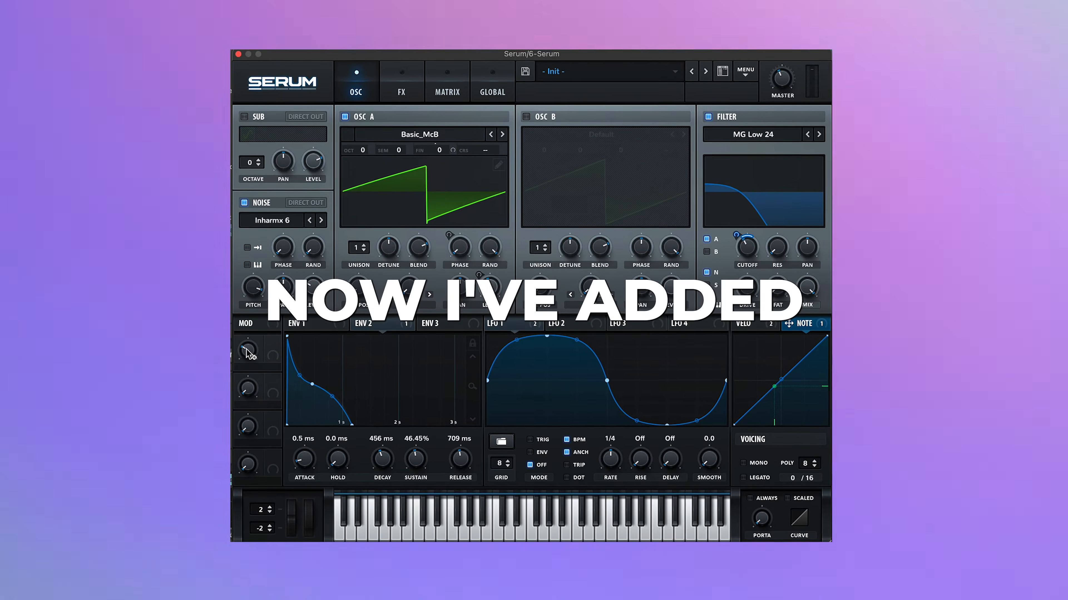
{"action": "left_click_drag", "start_coordinate": [246, 349], "coordinate": [743, 275]}
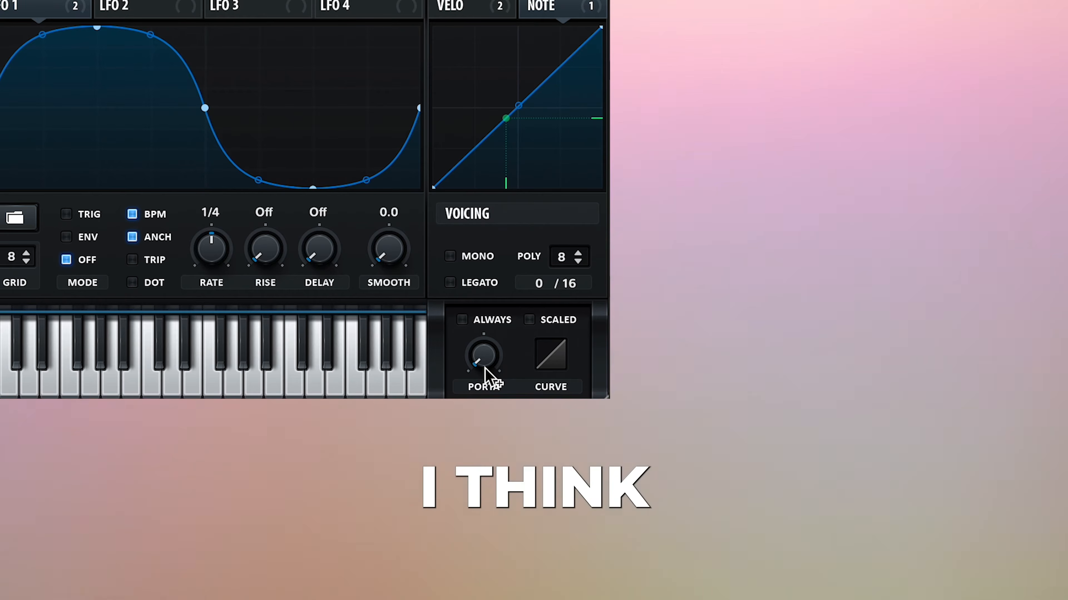
Step: Raise the portamento amount, switch the voicing to mono and set portamento to always
{"action": "left_click_drag", "start_coordinate": [476, 367], "coordinate": [511, 281]}
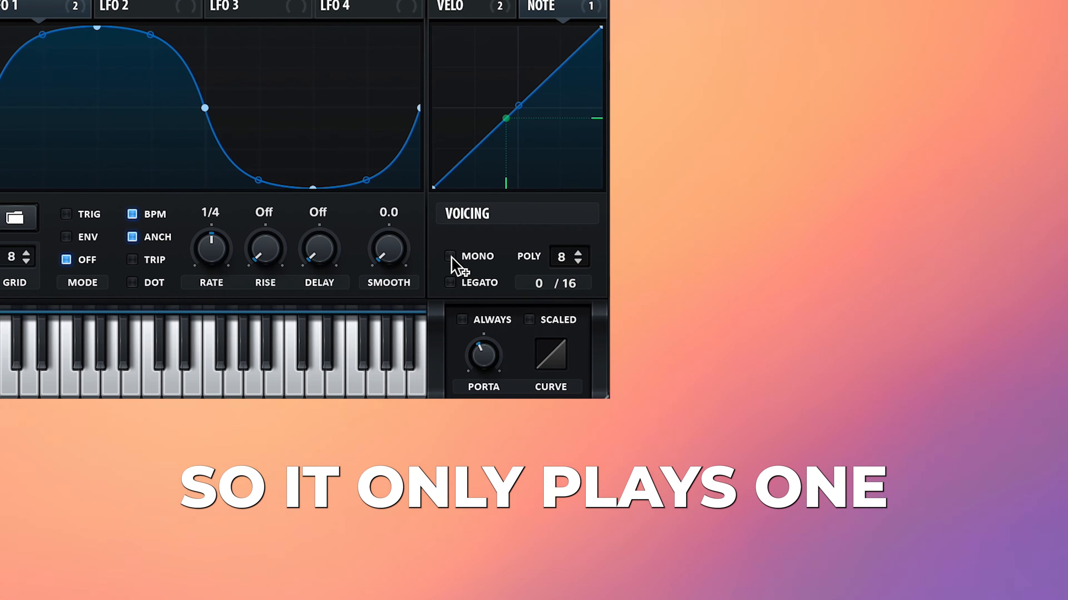
{"action": "left_click", "coordinate": [451, 257]}
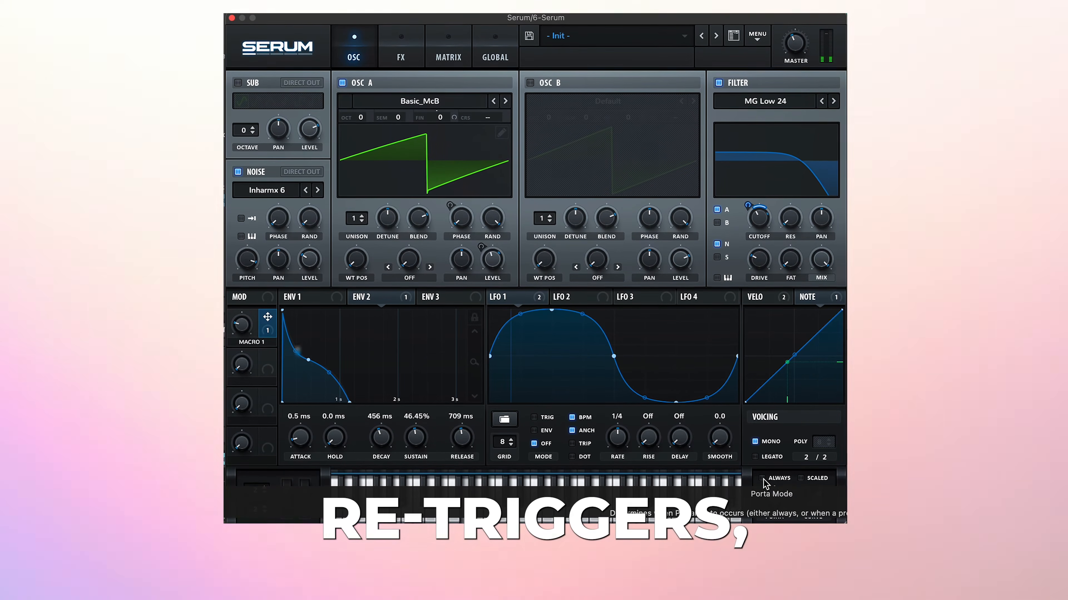
{"action": "left_click", "coordinate": [761, 478]}
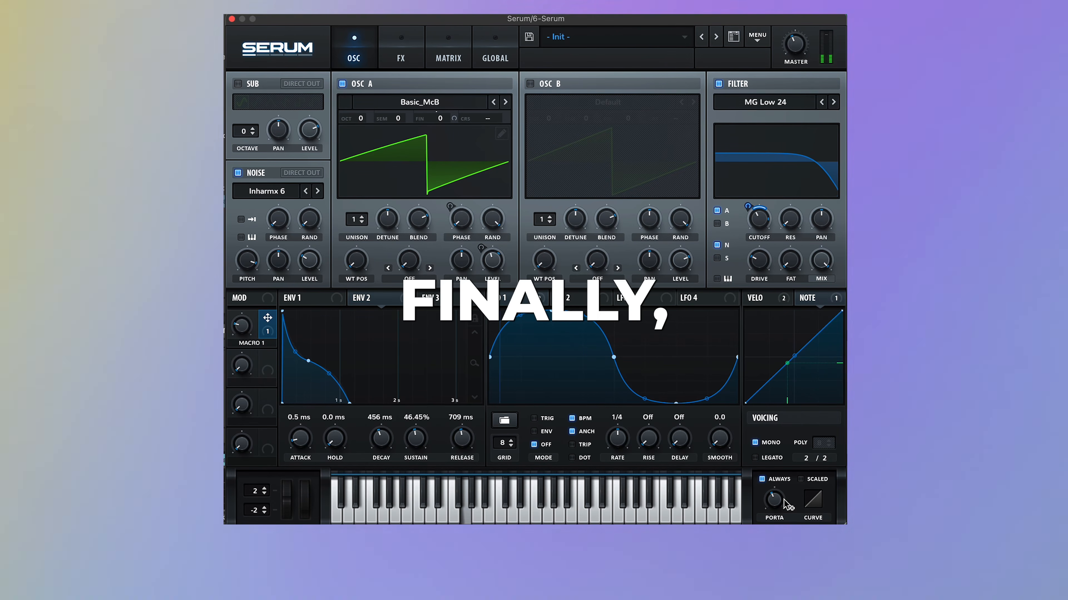
{"action": "mouse_move", "coordinate": [779, 508]}
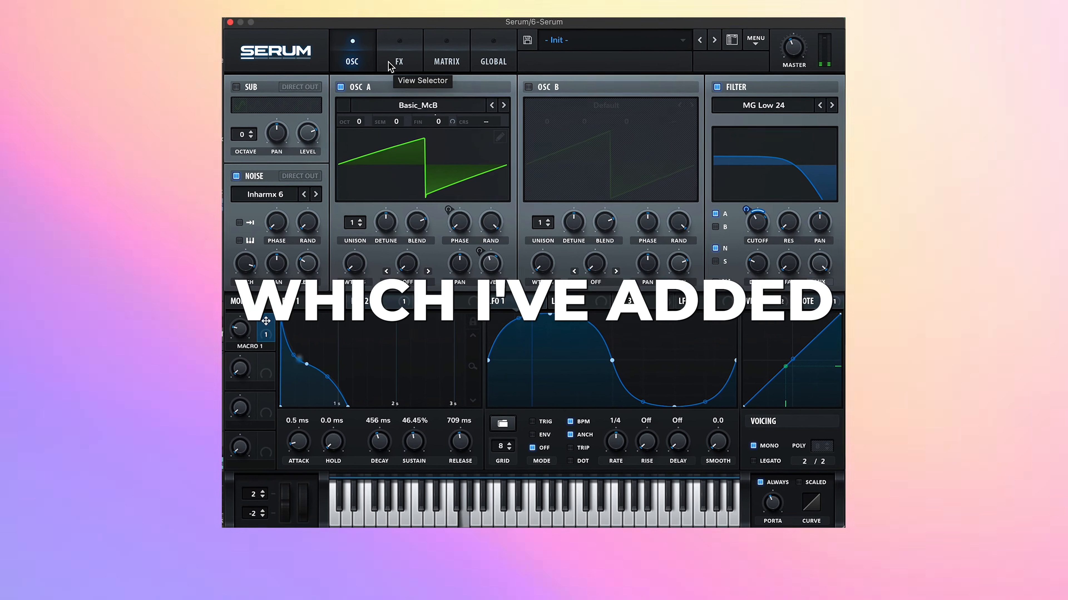
Step: Add the EQ effect with its low band as a low cut at about 149 Hz and a Q of 43%
{"action": "left_click", "coordinate": [389, 62]}
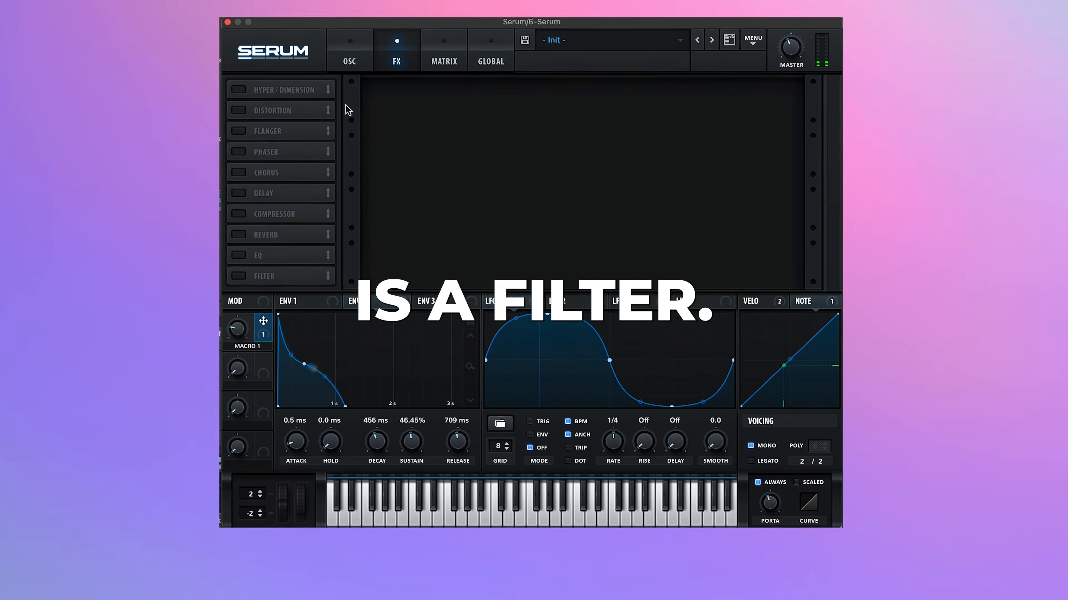
{"action": "left_click", "coordinate": [241, 256]}
{"action": "left_click", "coordinate": [543, 135]}
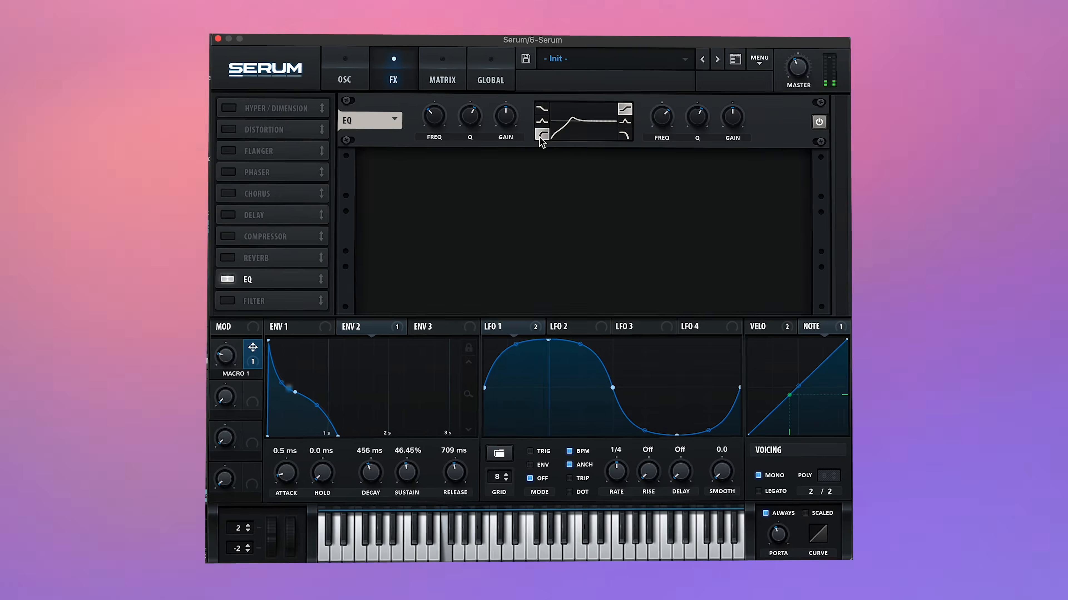
{"action": "left_click_drag", "start_coordinate": [477, 128], "coordinate": [477, 154]}
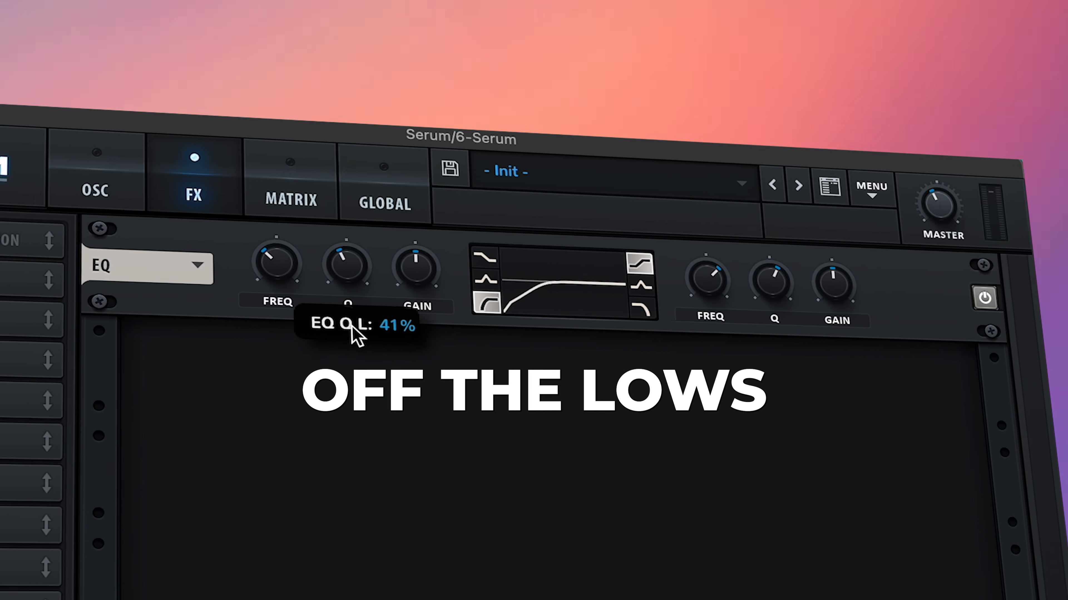
{"action": "left_click_drag", "start_coordinate": [351, 328], "coordinate": [334, 312]}
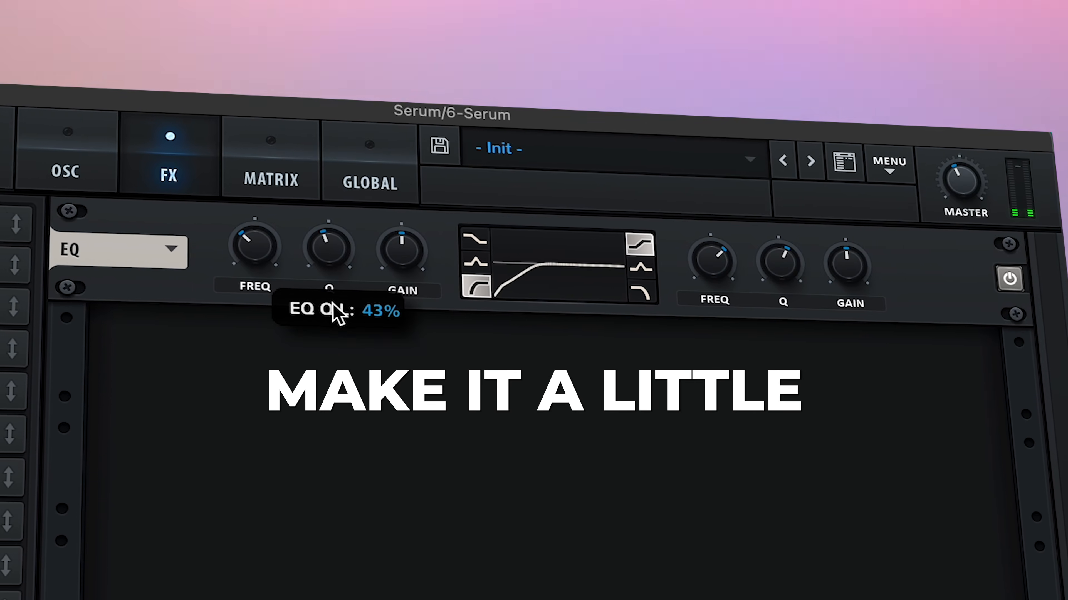
{"action": "mouse_move", "coordinate": [254, 266]}
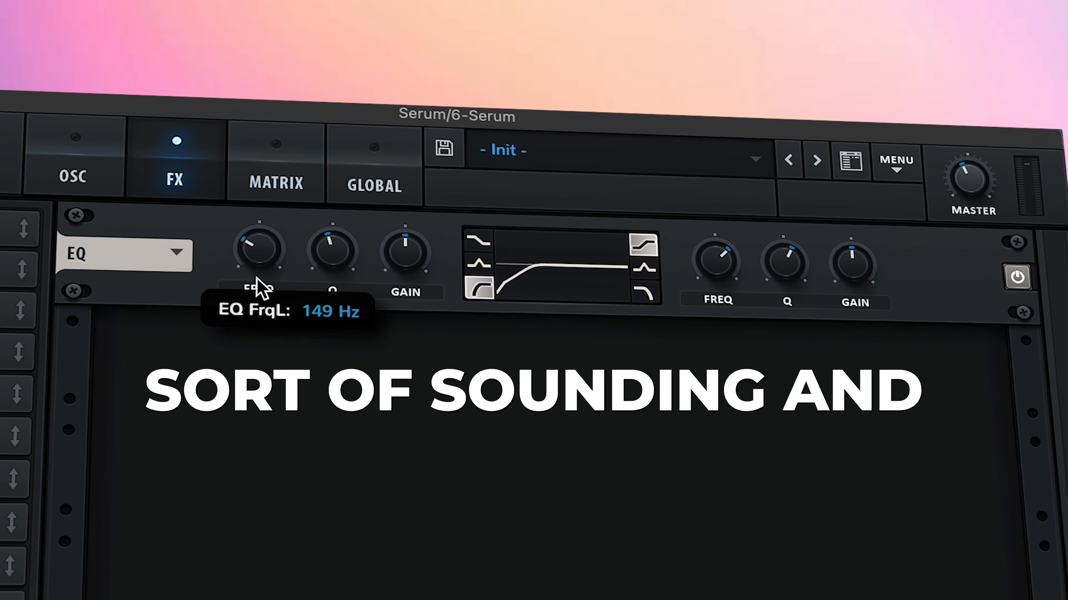
{"action": "left_click_drag", "start_coordinate": [259, 290], "coordinate": [258, 293]}
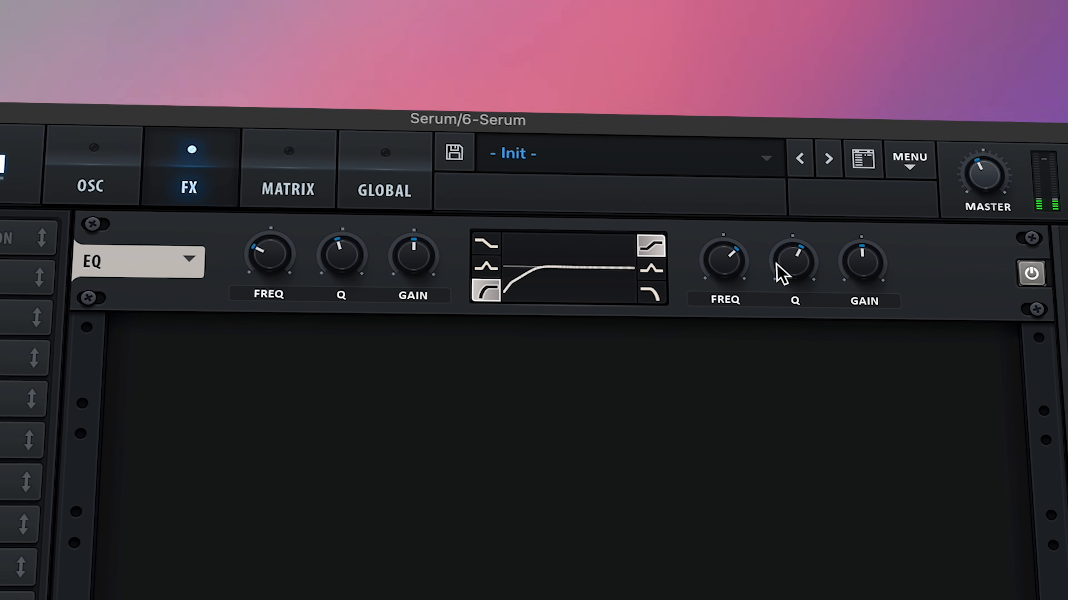
Step: Raise the frequency and gain of the EQ's high shelf and lower its Q
{"action": "left_click_drag", "start_coordinate": [727, 266], "coordinate": [734, 239]}
{"action": "left_click_drag", "start_coordinate": [873, 283], "coordinate": [882, 201]}
{"action": "left_click_drag", "start_coordinate": [820, 258], "coordinate": [825, 279]}
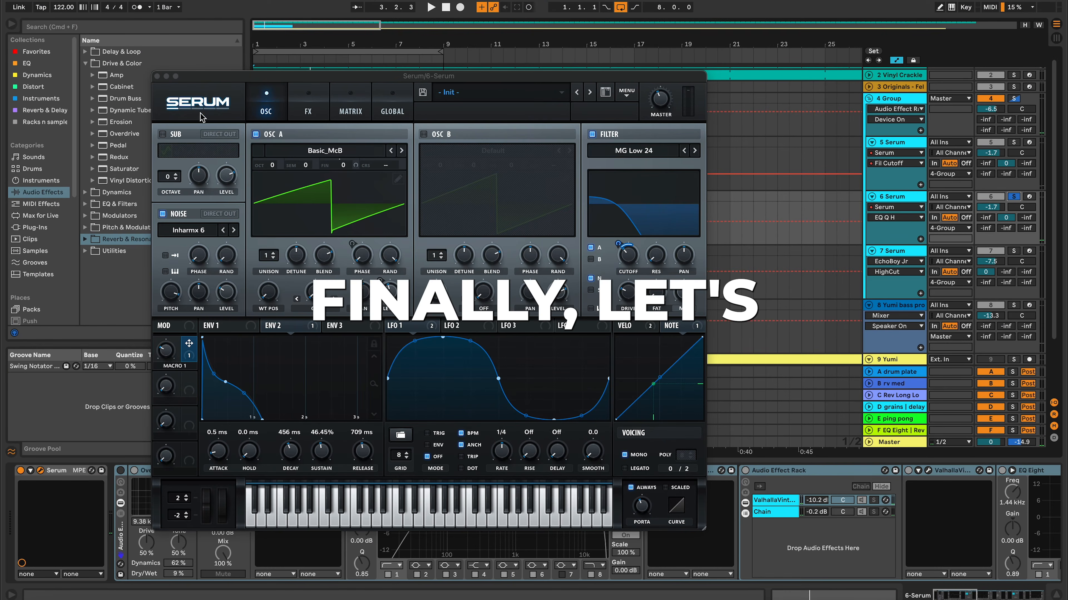
Step: Close the synth window and inspect the Fil Cutoff and Macro 1 automation on the 6 Serum track
{"action": "left_click", "coordinate": [157, 76]}
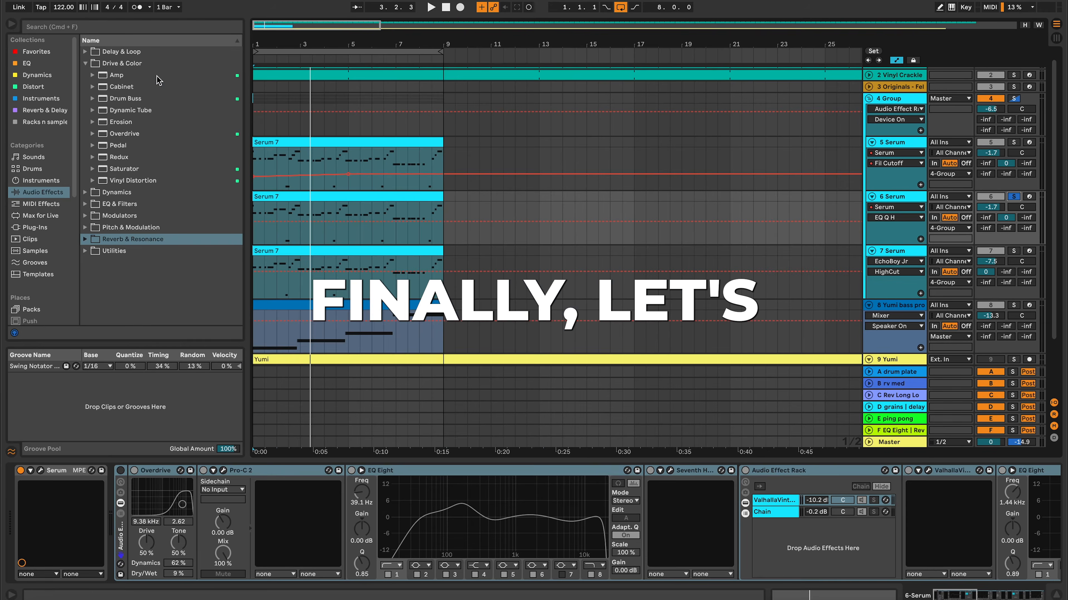
{"action": "left_click", "coordinate": [884, 207]}
{"action": "left_click", "coordinate": [885, 207]}
{"action": "left_click", "coordinate": [887, 218]}
{"action": "left_click", "coordinate": [890, 245]}
{"action": "left_click_drag", "start_coordinate": [254, 228], "coordinate": [254, 229]}
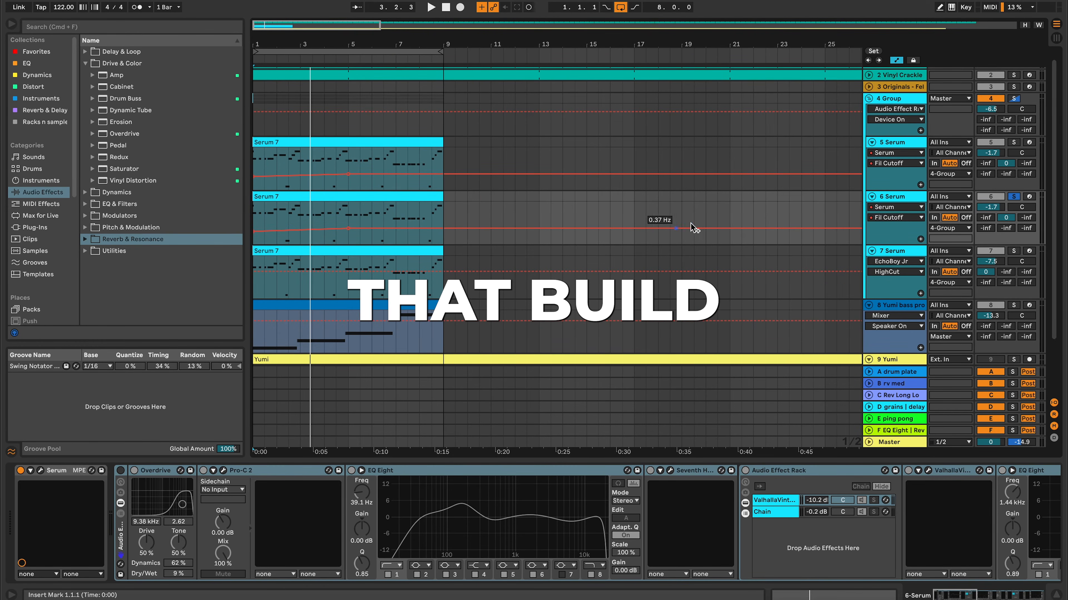
{"action": "left_click", "coordinate": [887, 219]}
{"action": "left_click", "coordinate": [887, 233]}
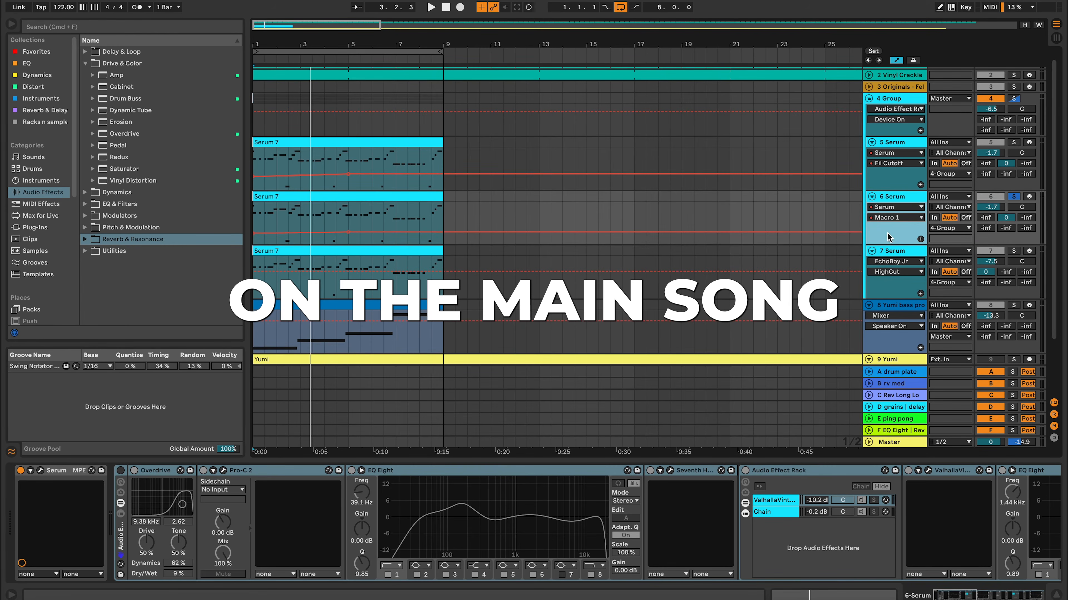
{"action": "mouse_move", "coordinate": [348, 233]}
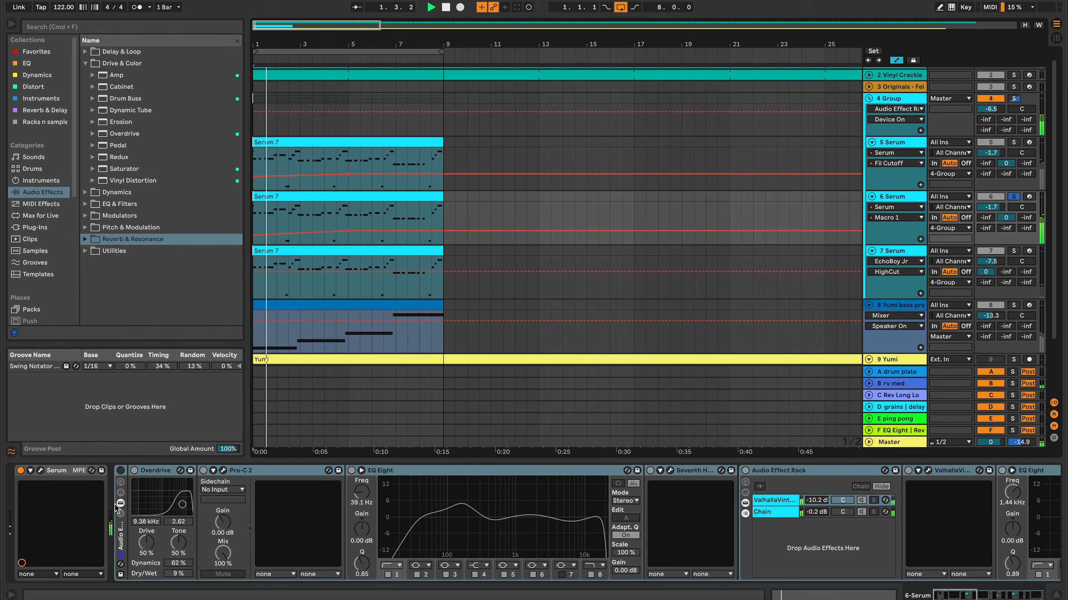
Step: Unfold the Serum device's parameters on the 6 Serum track, reopen its window and show envelope 1
{"action": "left_click", "coordinate": [31, 471]}
{"action": "left_click", "coordinate": [41, 471]}
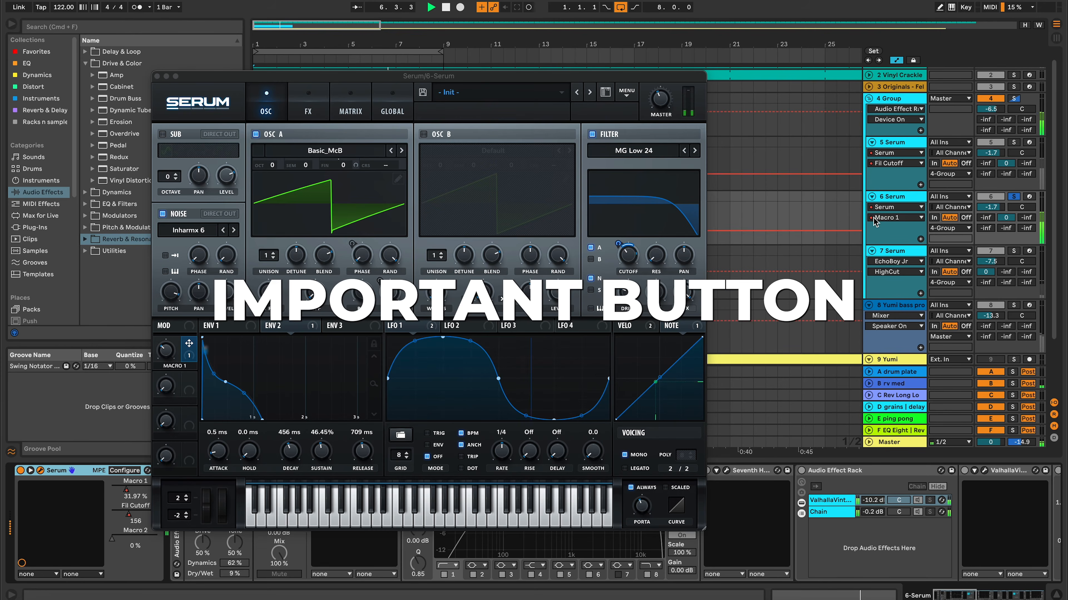
{"action": "left_click", "coordinate": [235, 329]}
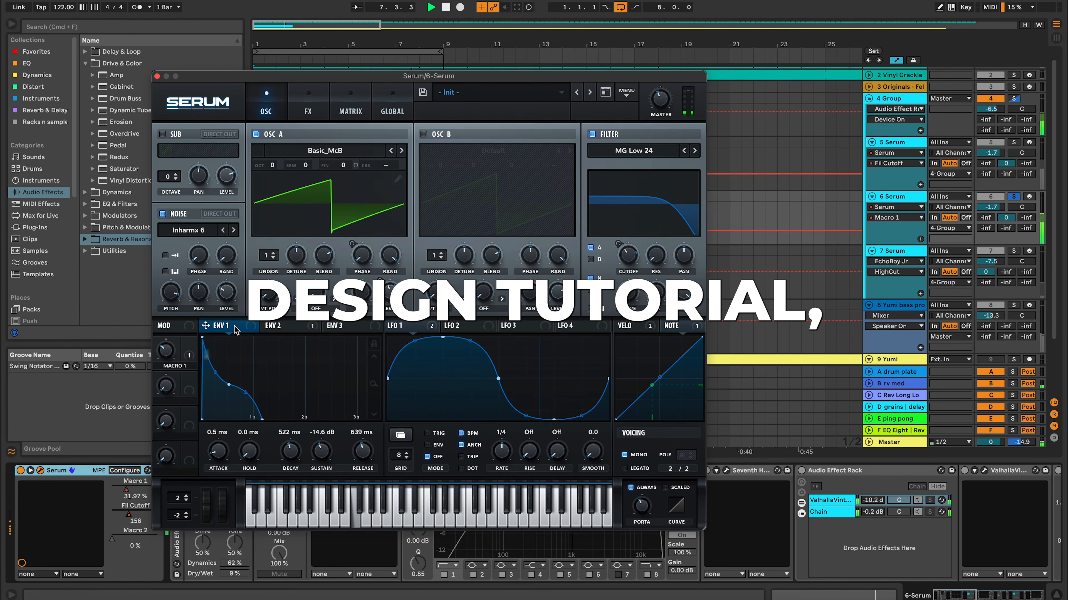
Step: Solo the 5 Serum track for comparison, unsolo it and solo the 6 Serum track
{"action": "left_click", "coordinate": [1013, 142]}
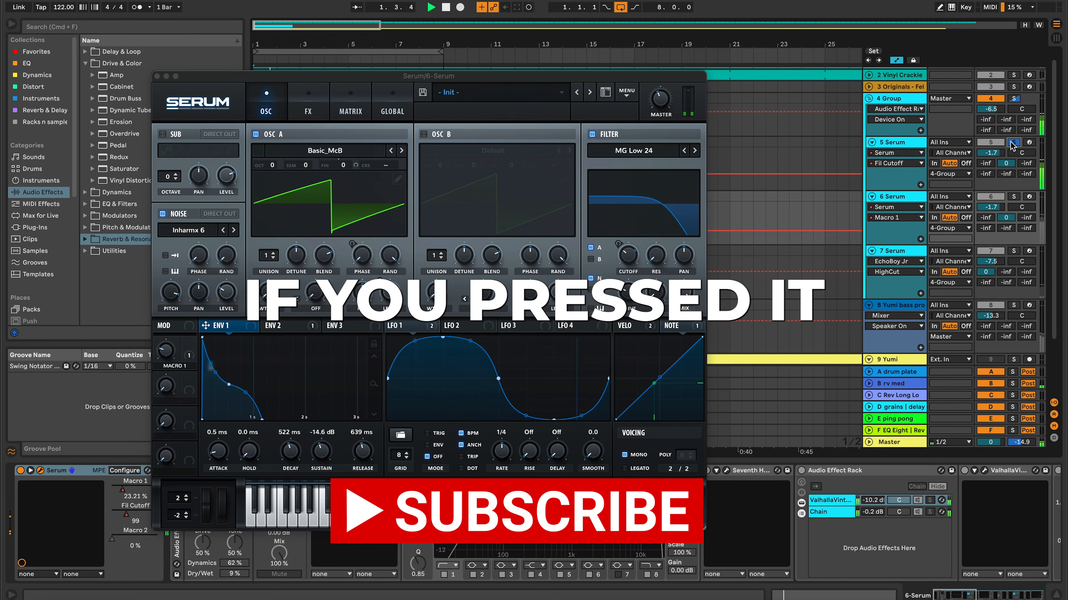
{"action": "left_click", "coordinate": [1012, 144]}
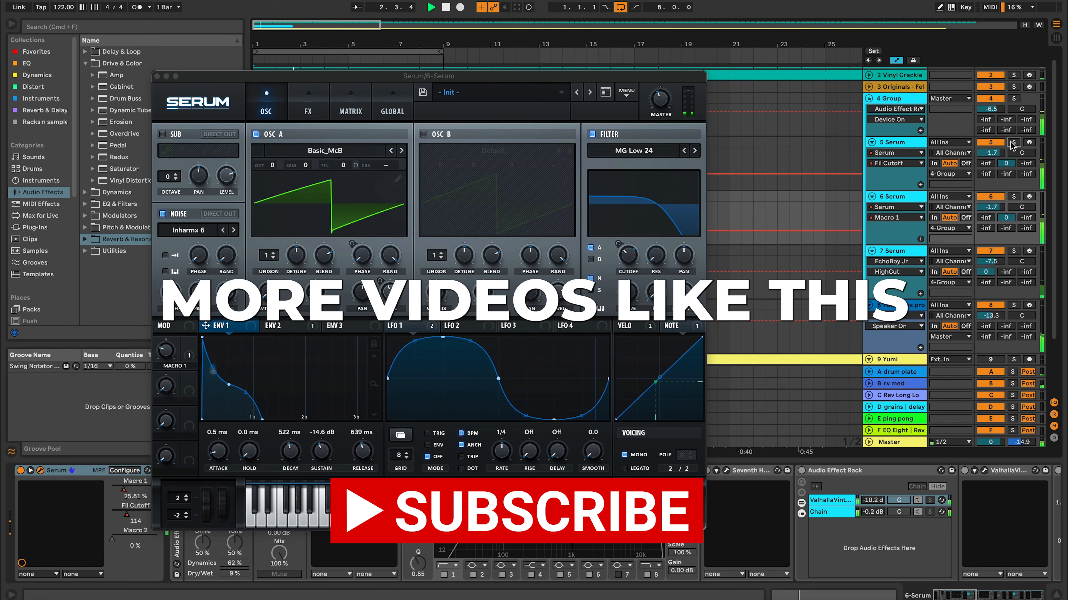
{"action": "left_click", "coordinate": [1011, 197]}
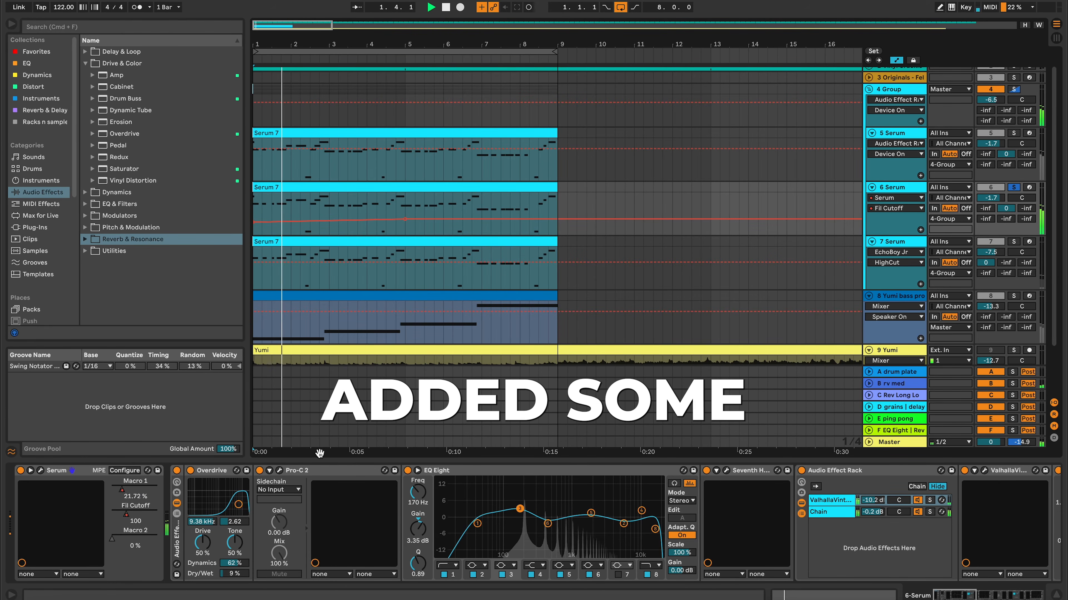
Step: Switch on the Overdrive device in the 6 Serum effect chain and open the Pro-C 2 compressor
{"action": "left_click", "coordinate": [191, 474]}
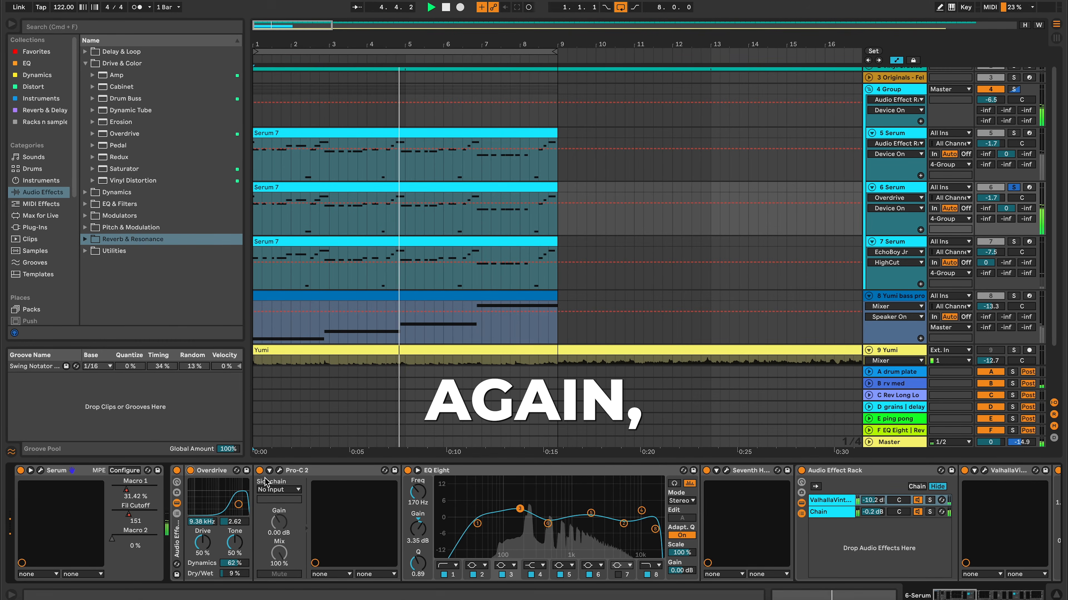
{"action": "left_click", "coordinate": [279, 471]}
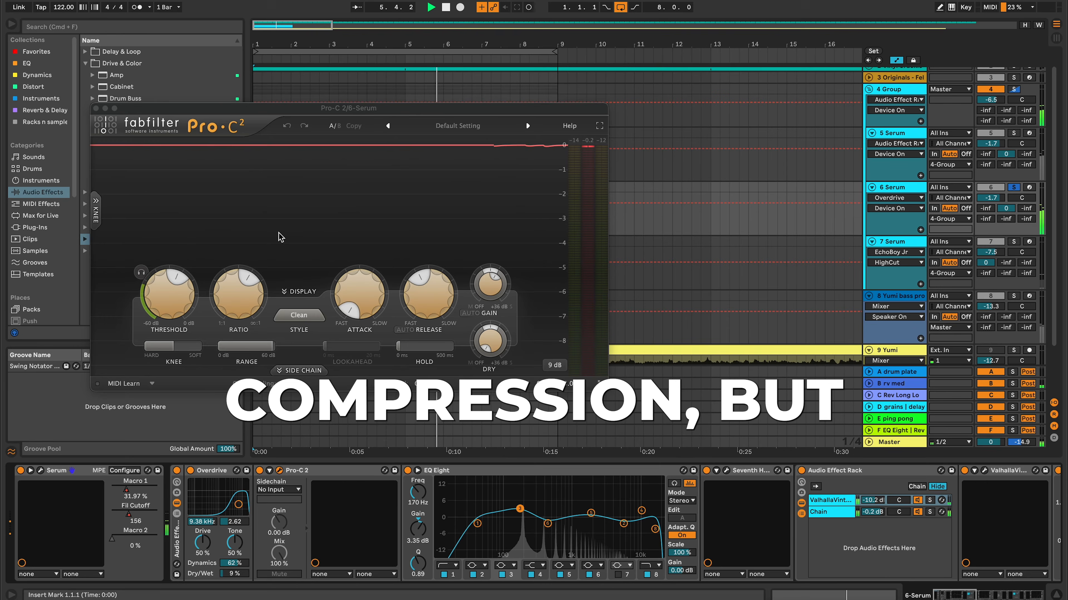
Step: Close the Pro-C 2 window and inspect the Seventh Heaven reverb settings in the 6 Serum chain, closing its window again
{"action": "mouse_move", "coordinate": [167, 301]}
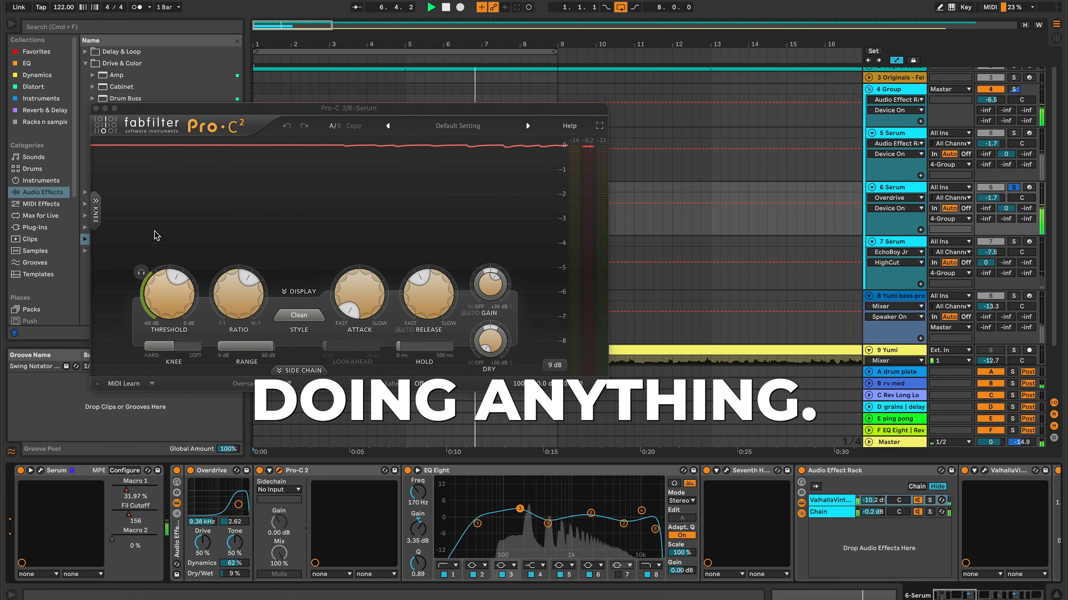
{"action": "left_click", "coordinate": [96, 109]}
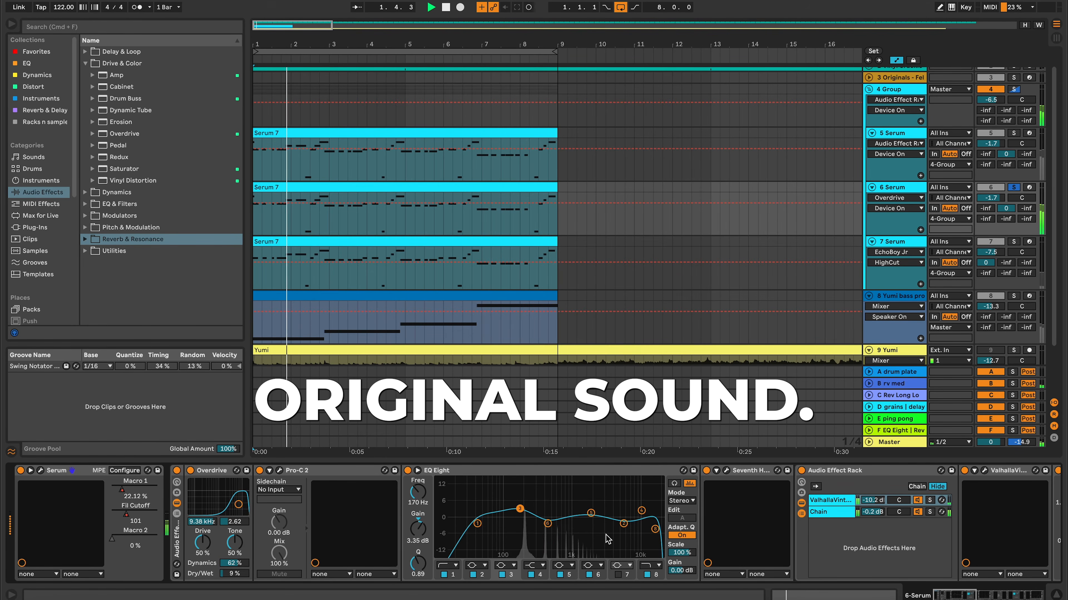
{"action": "scroll", "coordinate": [634, 543], "scroll_direction": "right", "scroll_amount": 5}
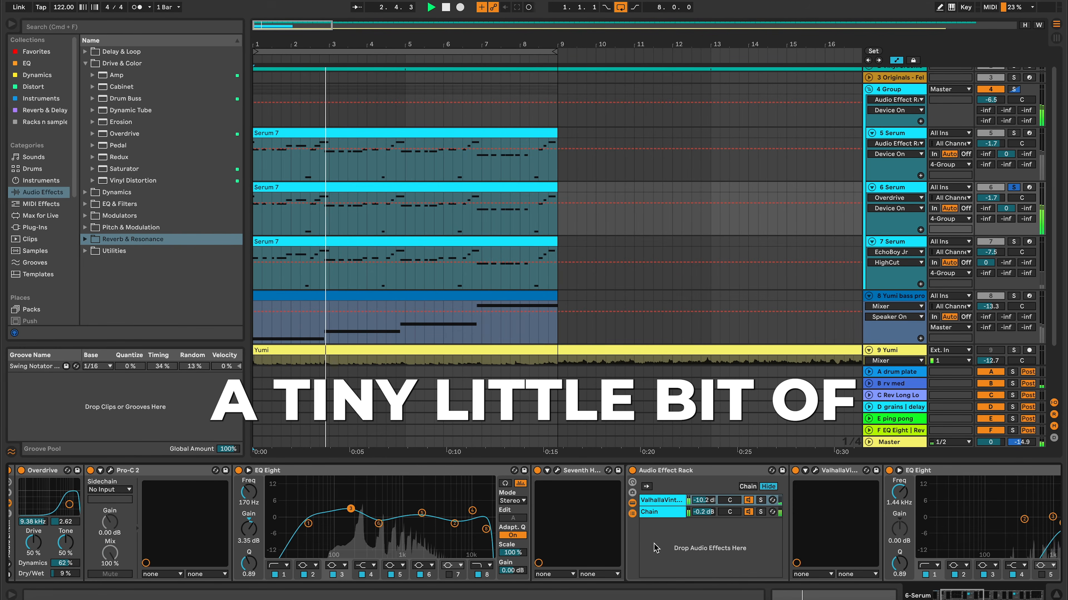
{"action": "left_click", "coordinate": [556, 470]}
{"action": "left_click", "coordinate": [557, 471]}
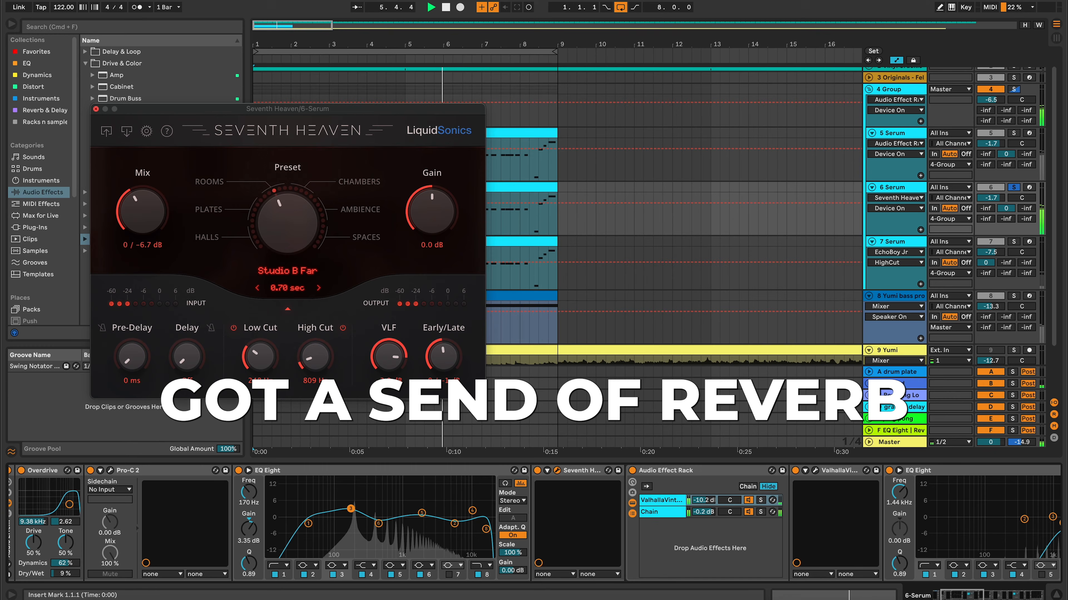
{"action": "left_click", "coordinate": [105, 109]}
Step: Show the 6 Serum track's send to B rv med, unfold return tracks A and B, and inspect their reverb devices
{"action": "left_click", "coordinate": [1005, 209]}
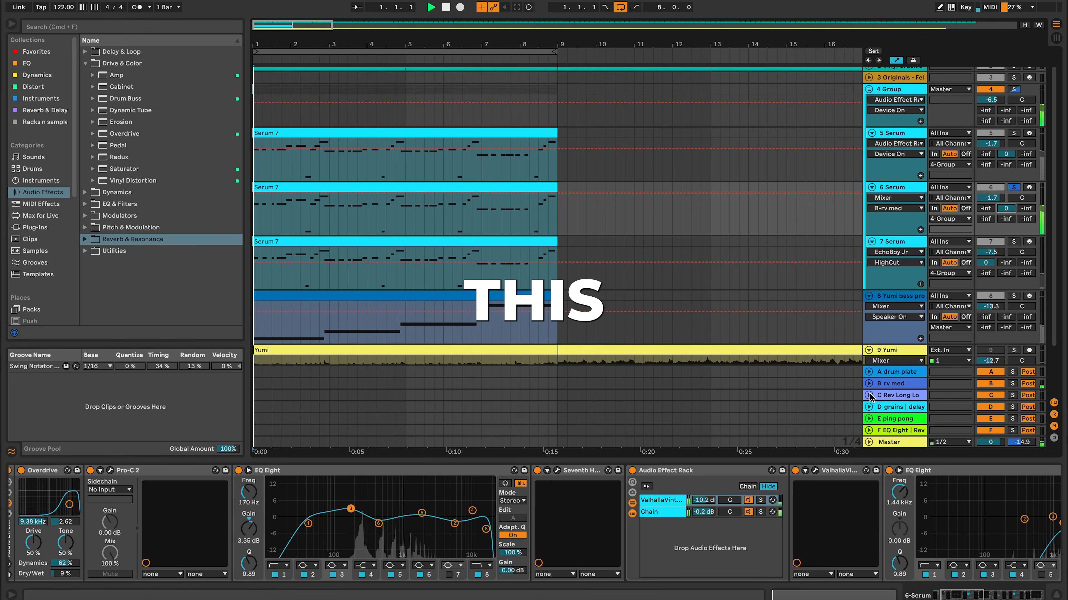
{"action": "left_click", "coordinate": [868, 383]}
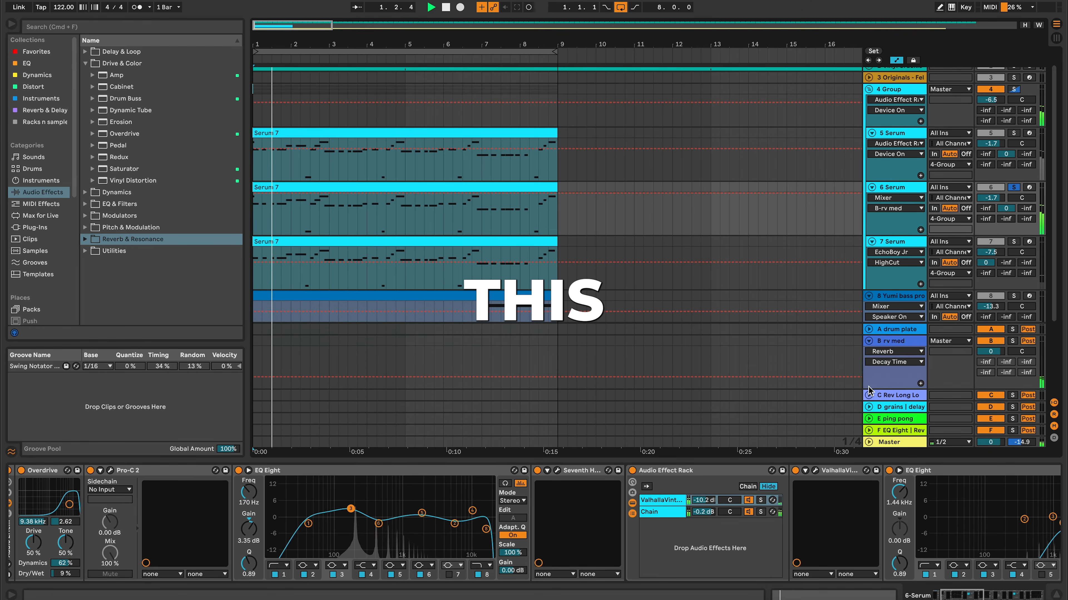
{"action": "left_click", "coordinate": [868, 330]}
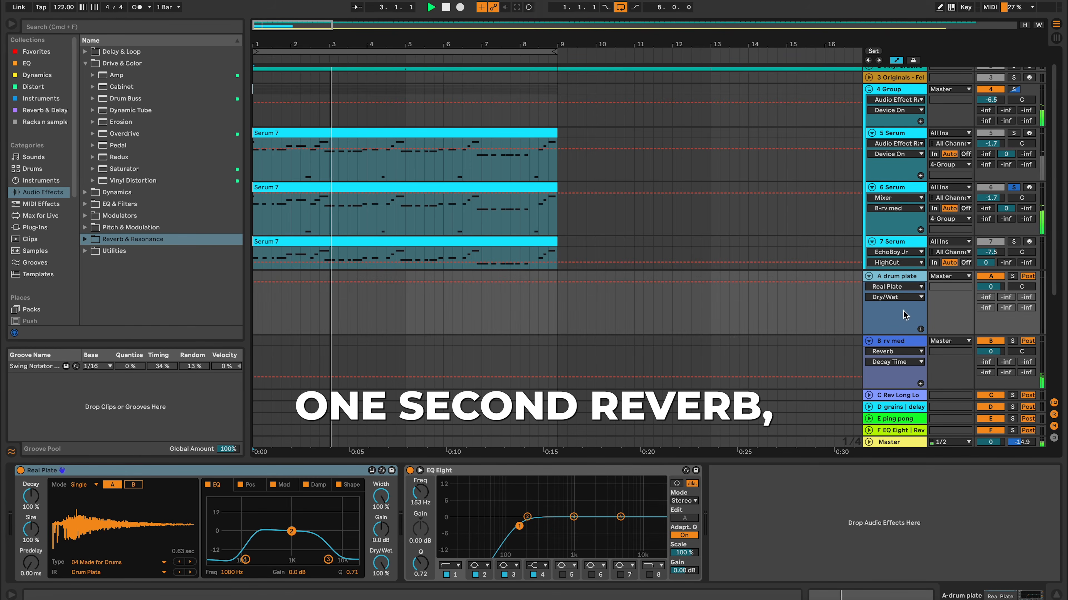
{"action": "left_click", "coordinate": [910, 341]}
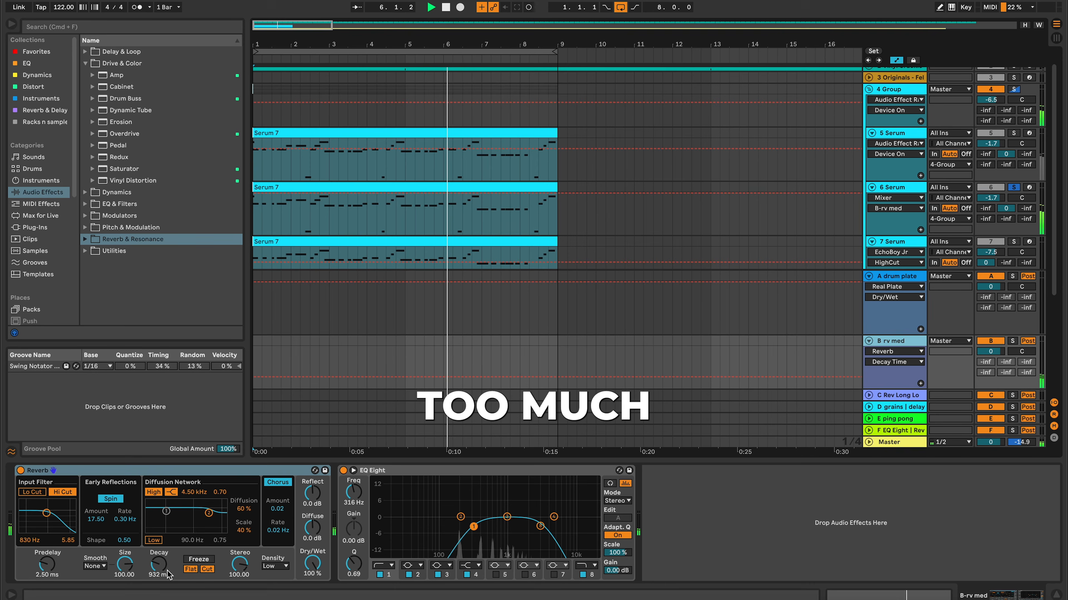
Step: Return to the 6 Serum effect chain and inspect the first Saturn 2 and the Pro-Q 3, closing each plug-in window
{"action": "left_click", "coordinate": [1056, 596]}
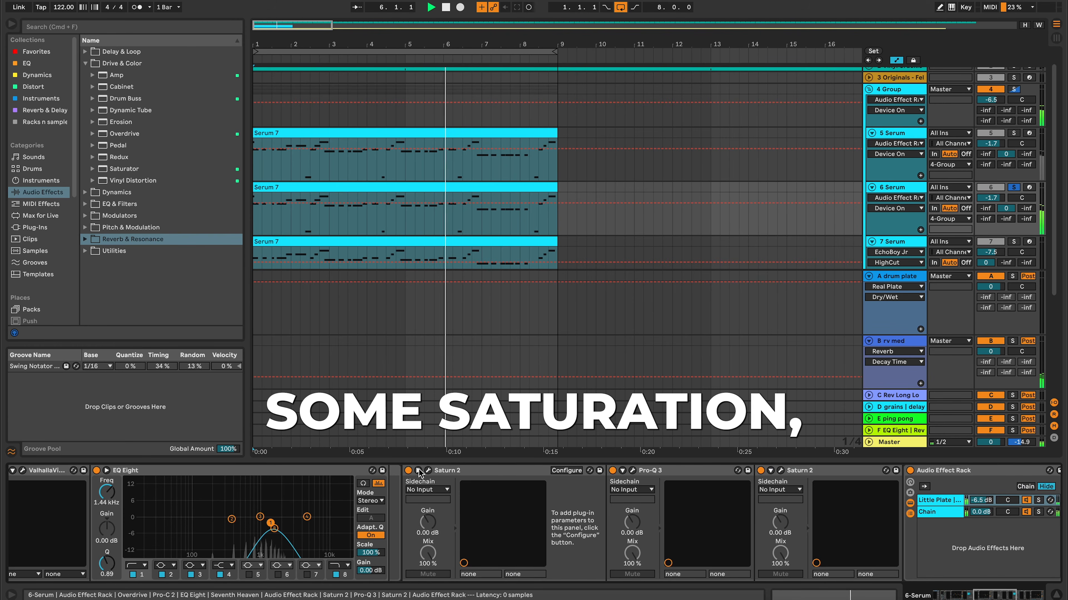
{"action": "left_click", "coordinate": [429, 471]}
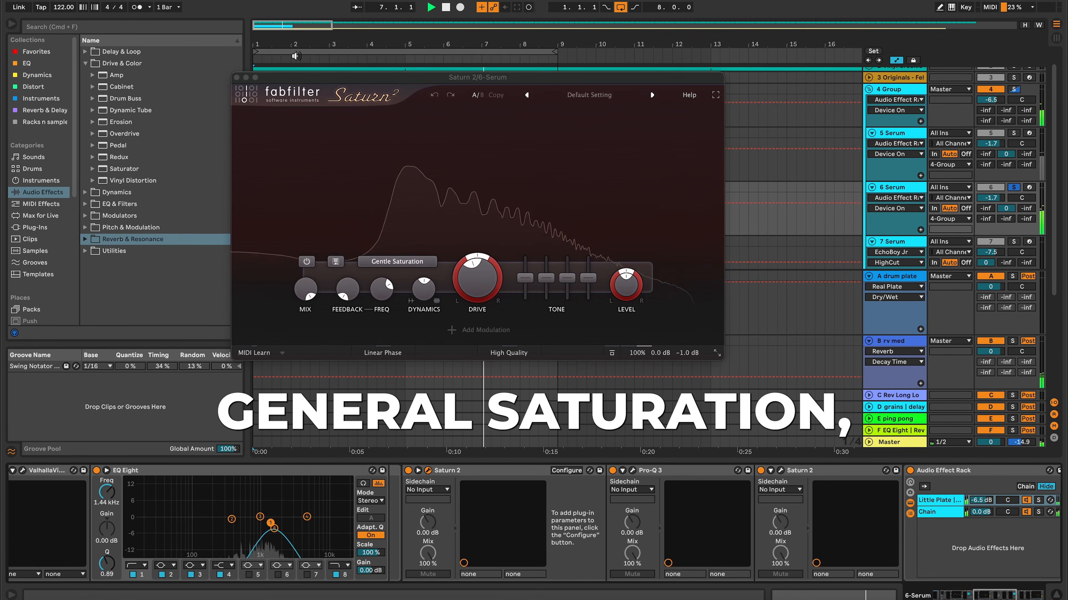
{"action": "left_click", "coordinate": [237, 78]}
{"action": "scroll", "coordinate": [484, 469], "scroll_direction": "right", "scroll_amount": 5}
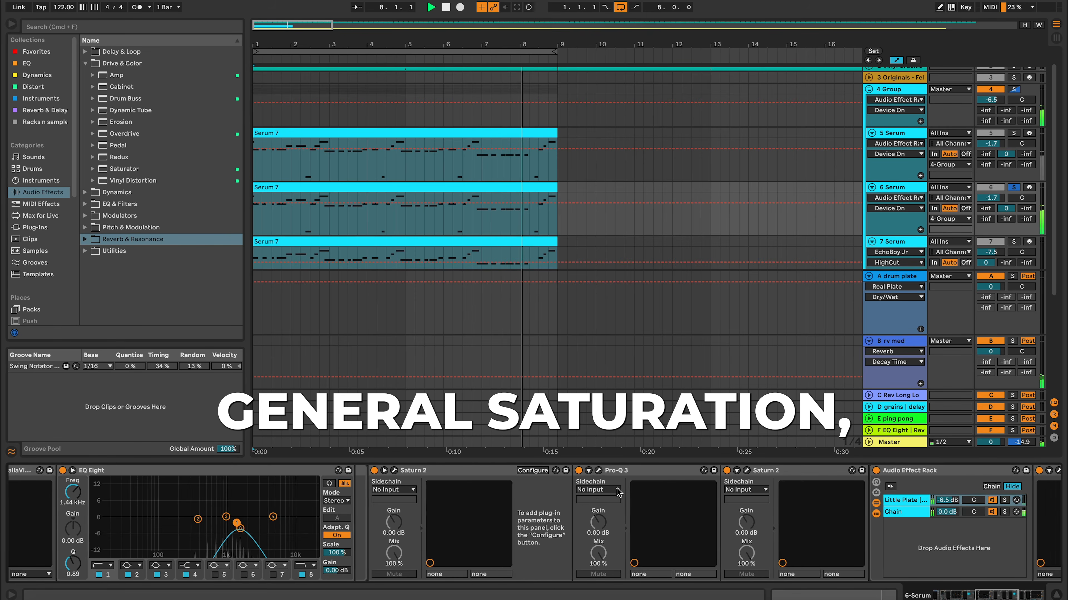
{"action": "left_click", "coordinate": [410, 471]}
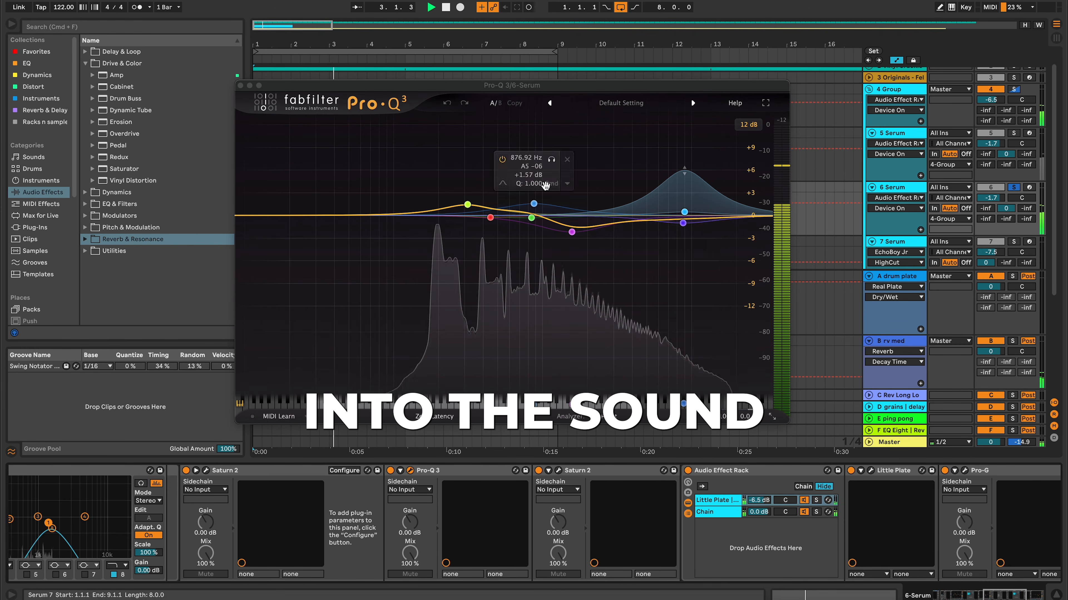
{"action": "left_click", "coordinate": [240, 86]}
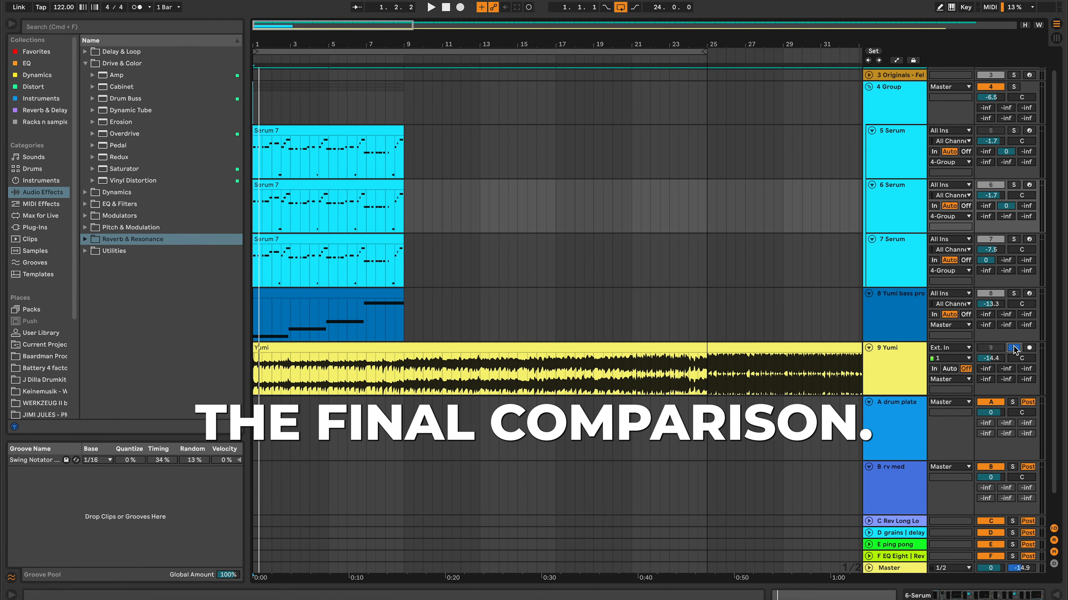
Step: Start playback and compare the original with the remake by toggling solo on the 9 Yumi track, leaving it soloed
{"action": "key", "text": "space"}
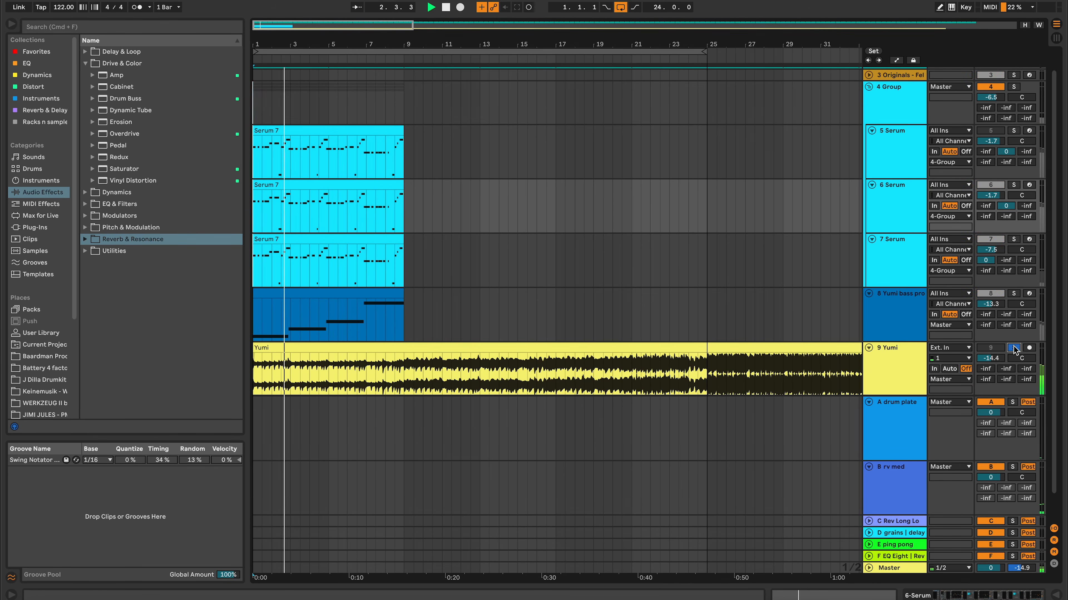
{"action": "left_click", "coordinate": [1013, 349]}
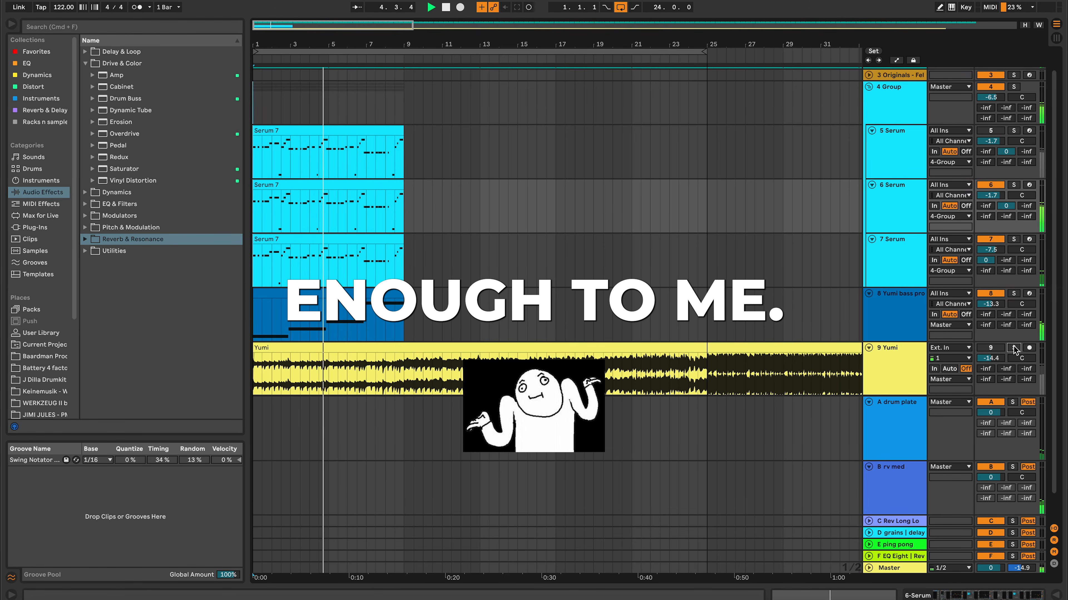
{"action": "left_click", "coordinate": [1014, 348]}
{"action": "left_click", "coordinate": [1014, 348]}
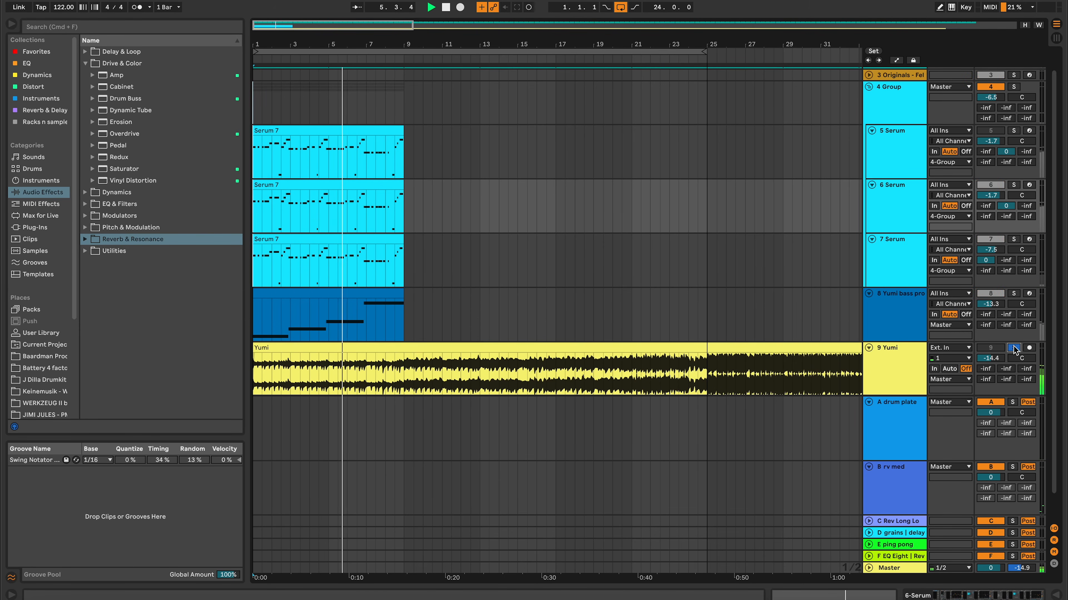
{"action": "left_click", "coordinate": [1013, 348]}
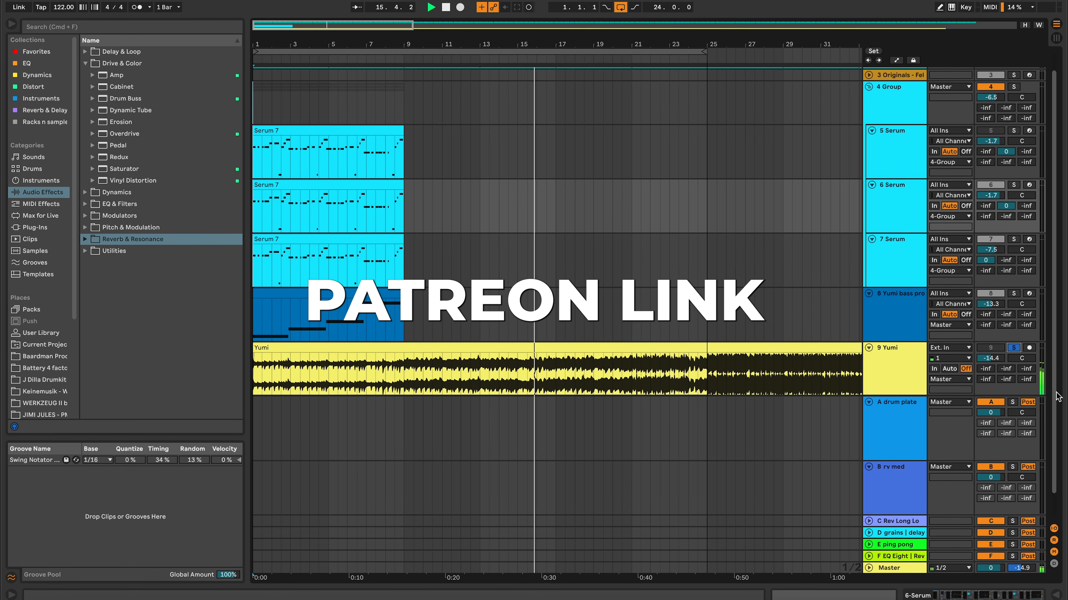
Step: Extend the arrangement loop that starts at bar 1 to a length of 32 bars
{"action": "left_click_drag", "start_coordinate": [701, 51], "coordinate": [755, 52]}
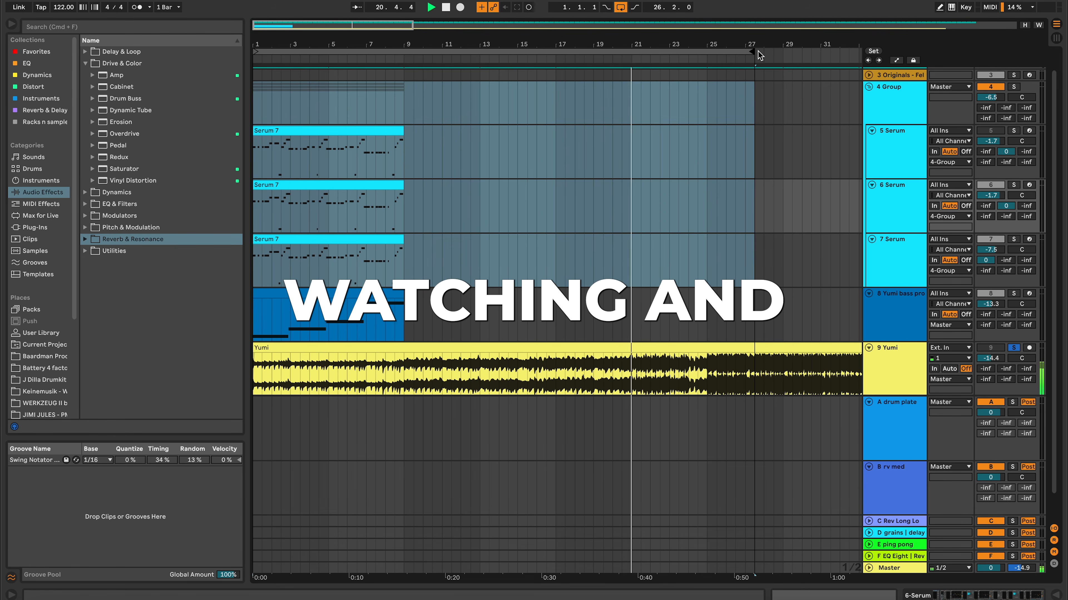
{"action": "left_click_drag", "start_coordinate": [750, 52], "coordinate": [788, 56]}
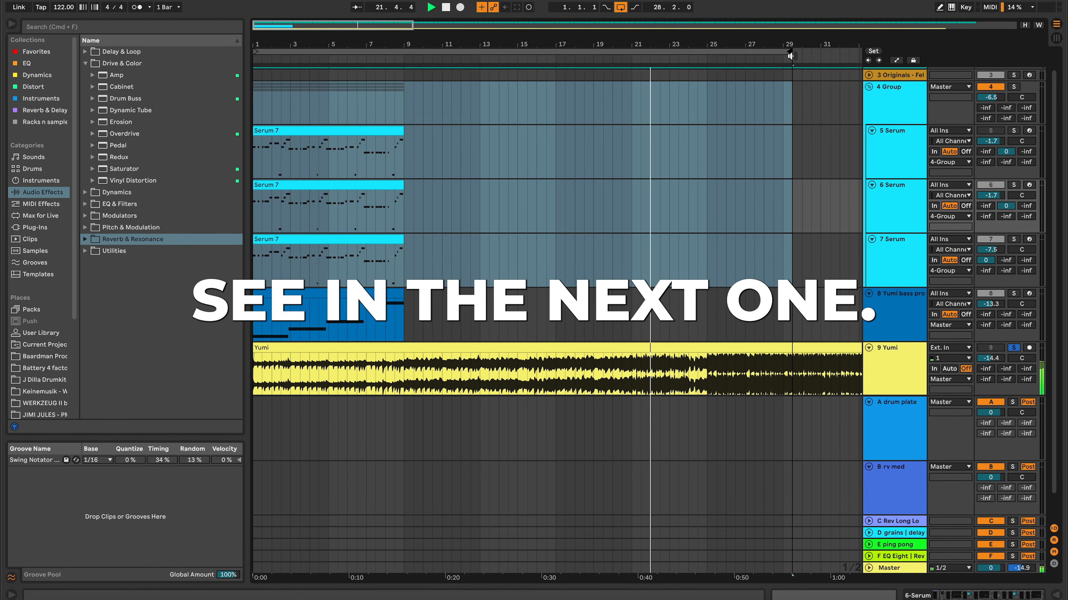
{"action": "key", "text": "minus"}
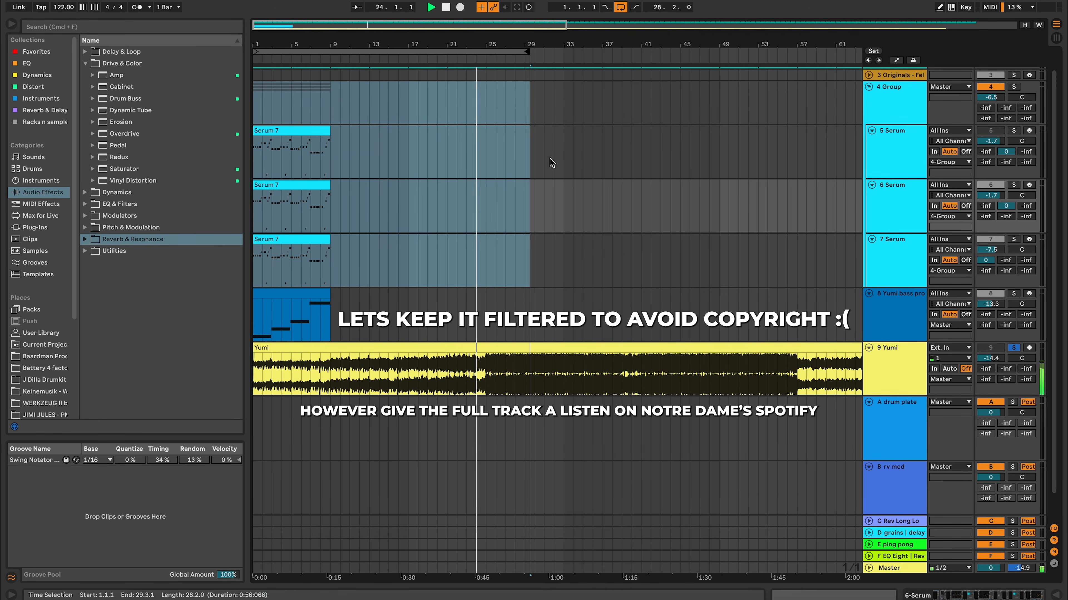
{"action": "left_click_drag", "start_coordinate": [527, 52], "coordinate": [559, 56]}
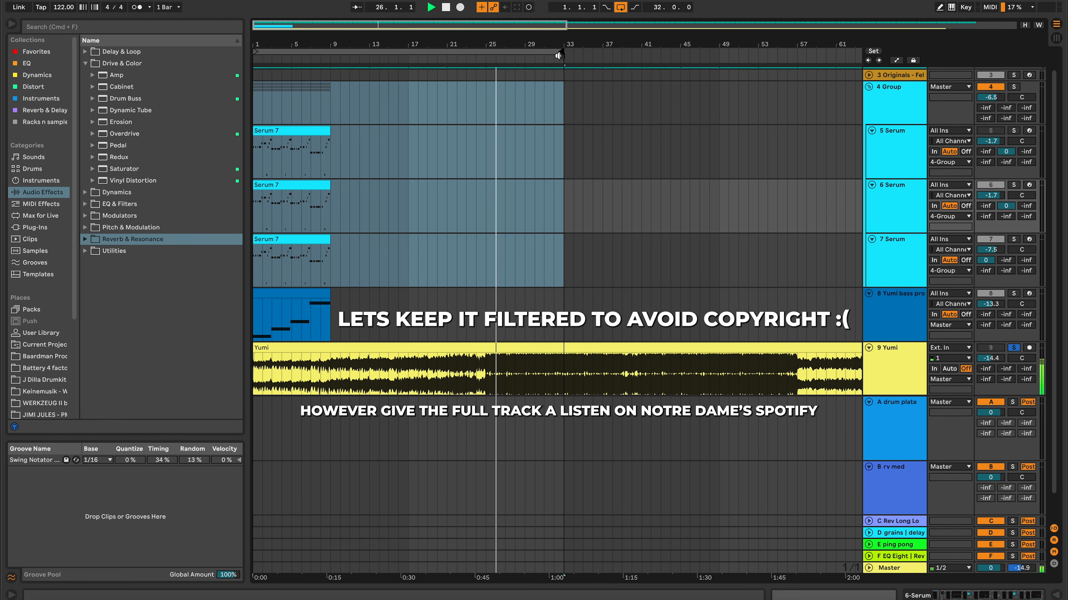